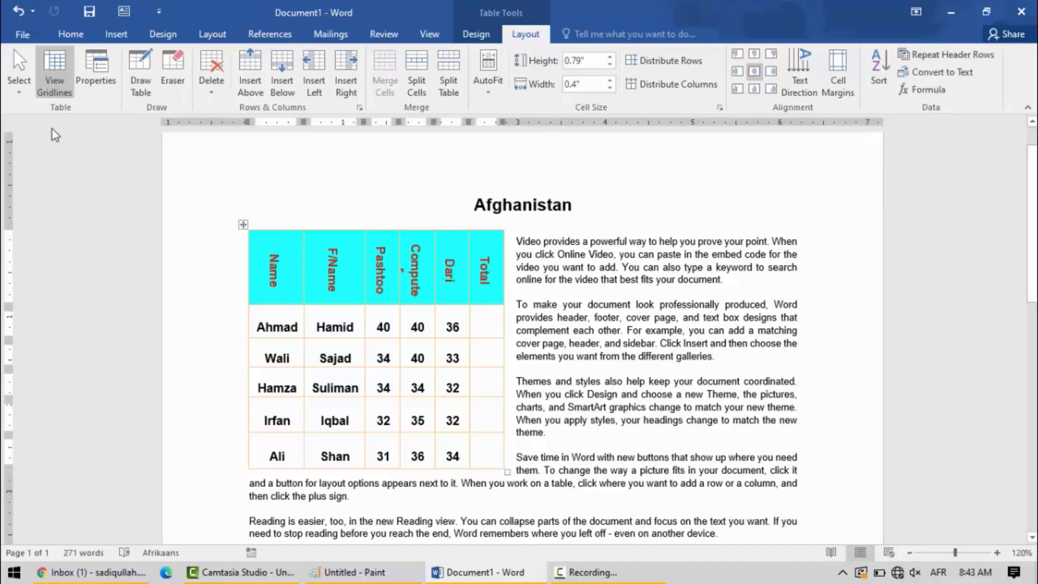
# Set the marks table's text wrapping to None with left alignment in its table properties.
pyautogui.click(95, 80)
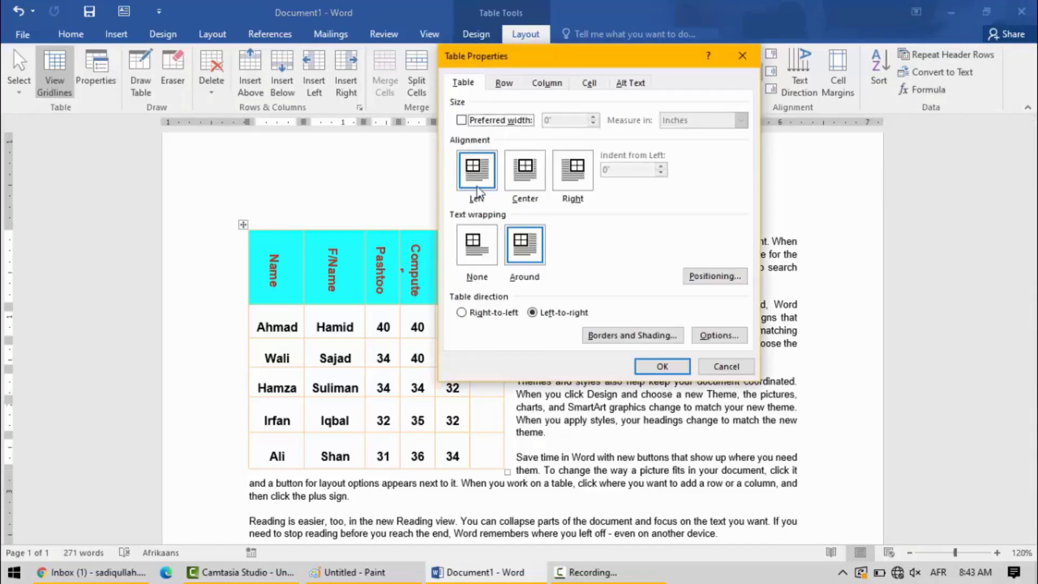
pyautogui.click(475, 257)
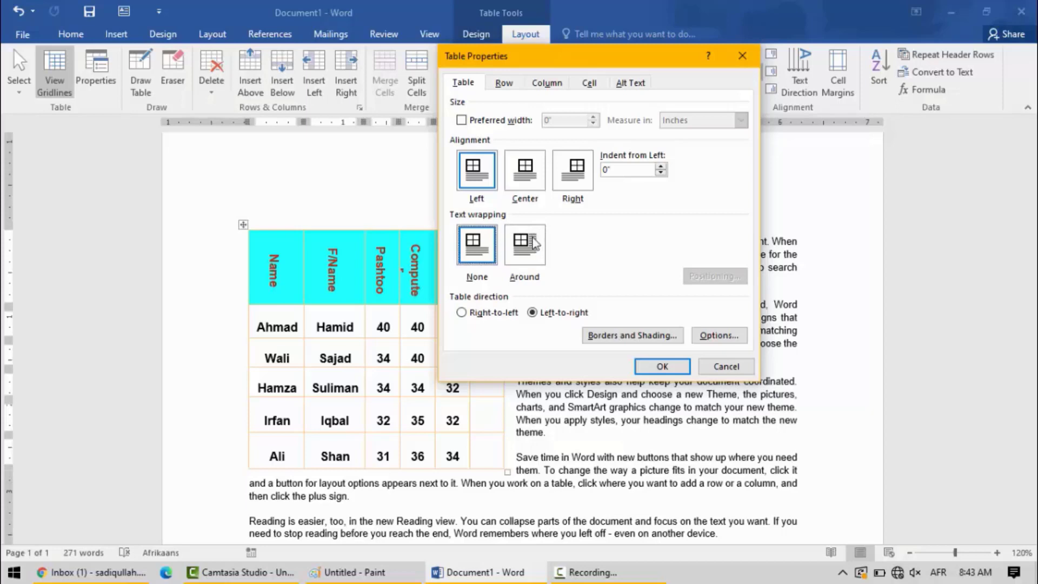
pyautogui.click(504, 82)
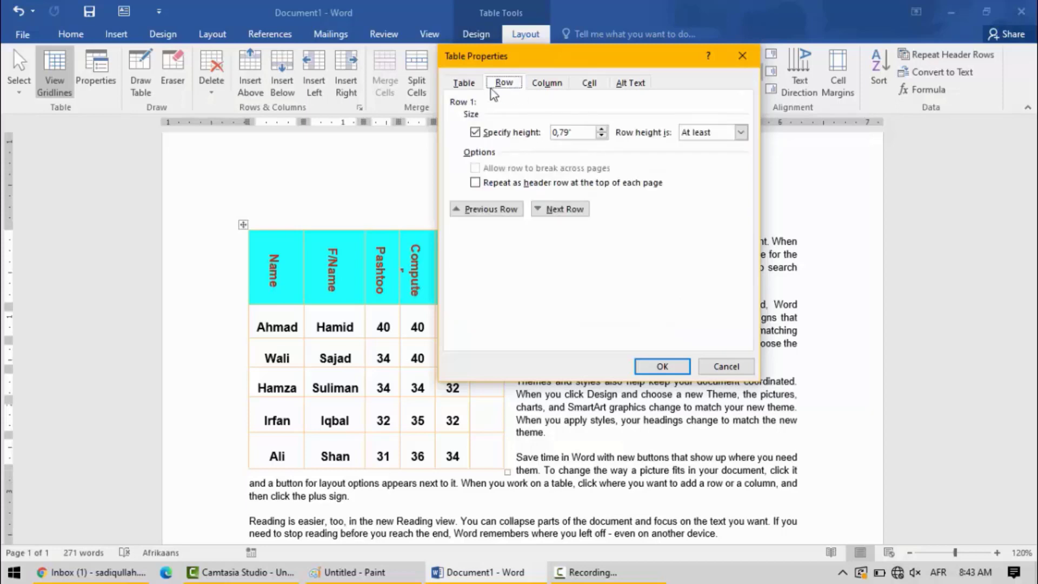
pyautogui.click(543, 83)
pyautogui.click(590, 84)
pyautogui.click(460, 84)
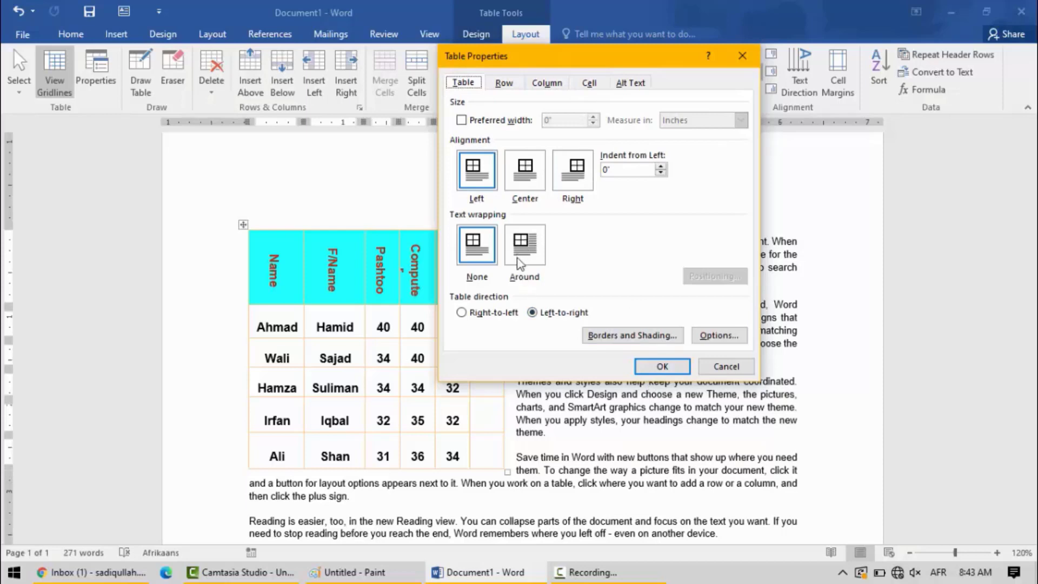
pyautogui.click(662, 366)
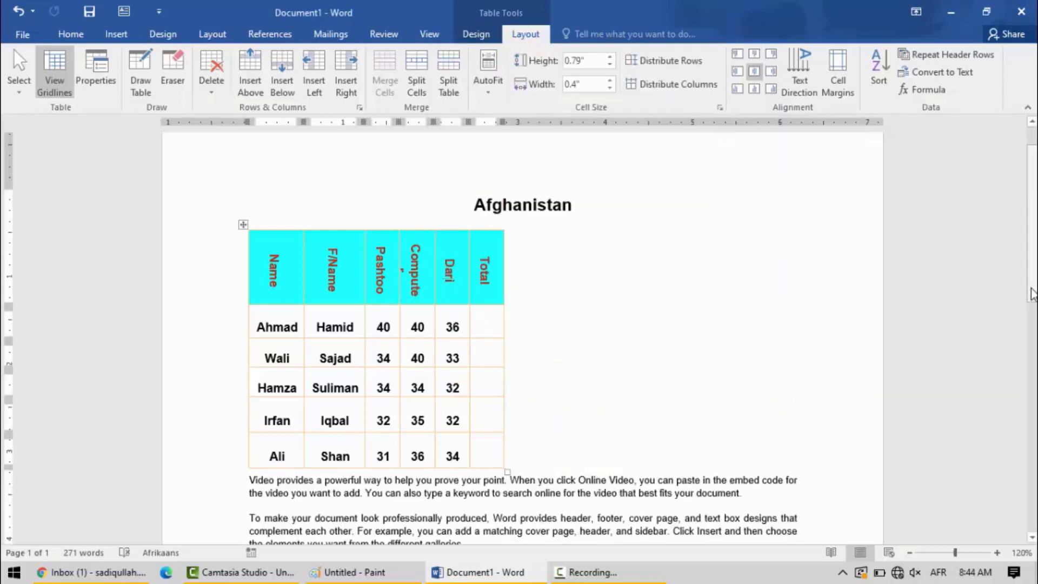
# Delete the entire empty three-row, four-column table near the end of the page.
pyautogui.moveTo(1032, 278); pyautogui.dragTo(1032, 540)
pyautogui.click(394, 295)
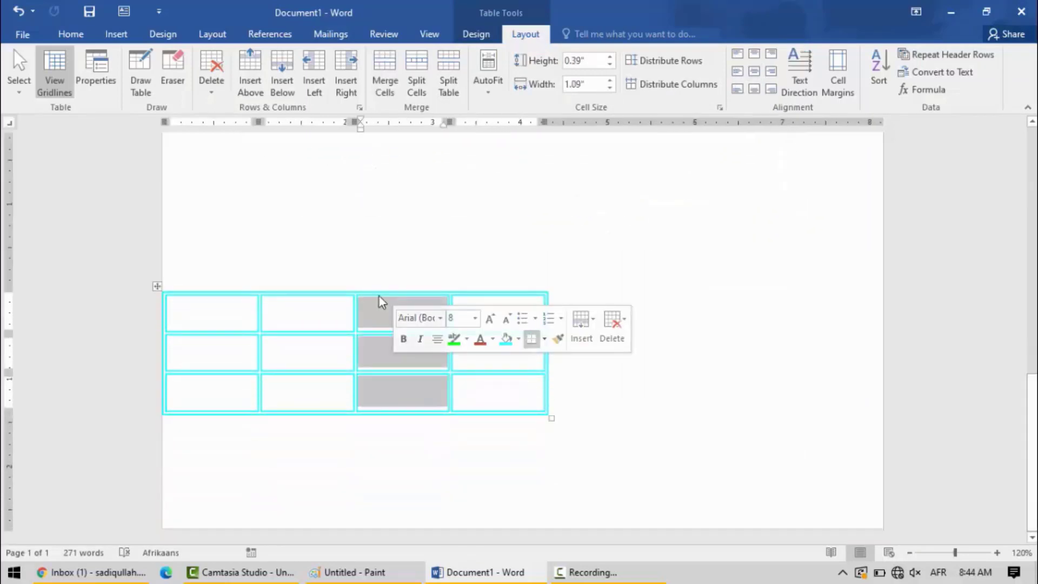
pyautogui.click(157, 284)
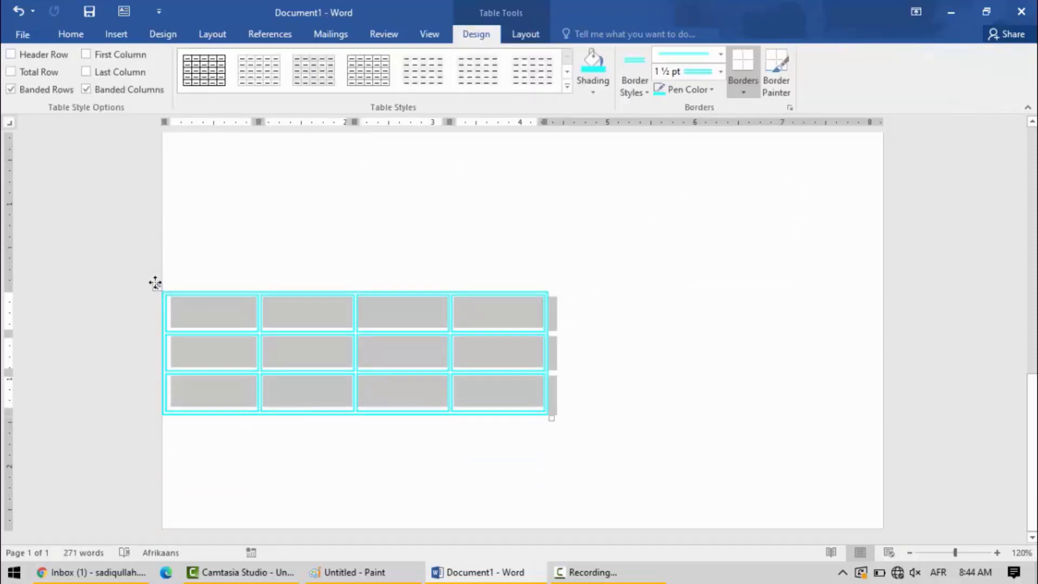
pyautogui.press('BackSpace')
# Move the marks table below the document's last paragraph, aligned with the left edge of the text.
pyautogui.moveTo(1034, 390); pyautogui.dragTo(1033, 222)
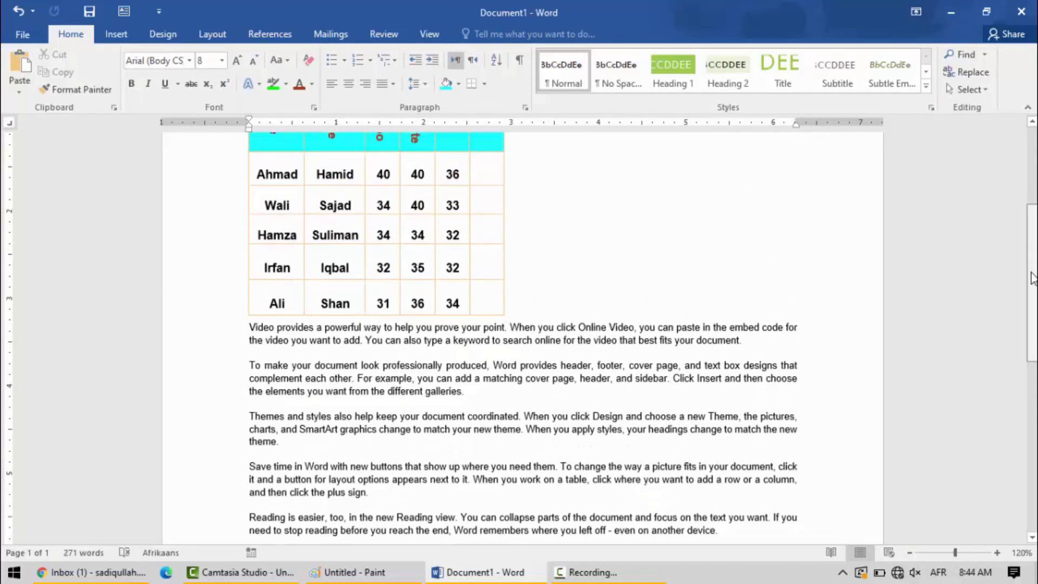
pyautogui.scroll(3, 1033, 287)
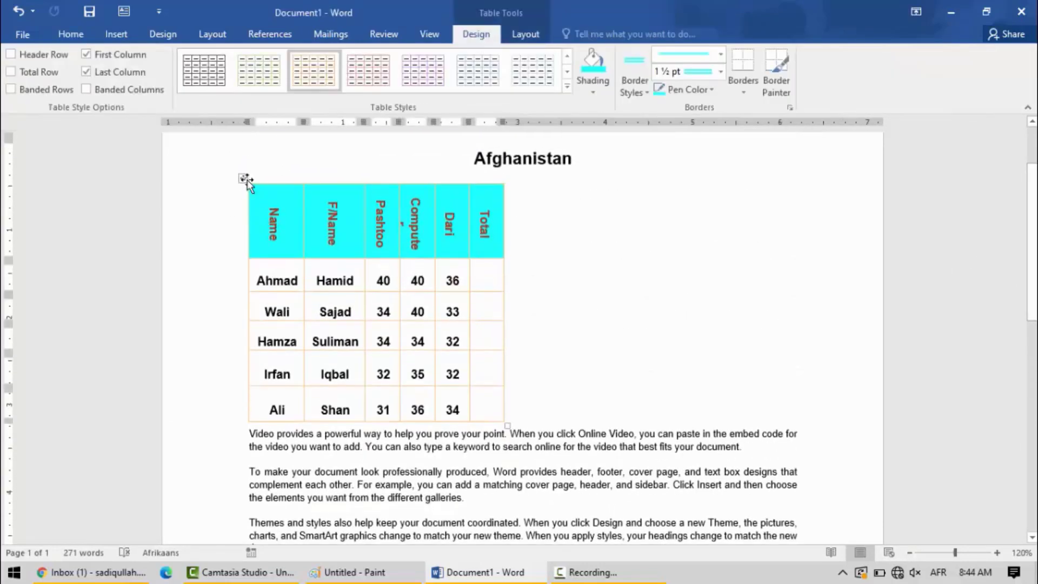
pyautogui.moveTo(244, 179); pyautogui.dragTo(292, 370)
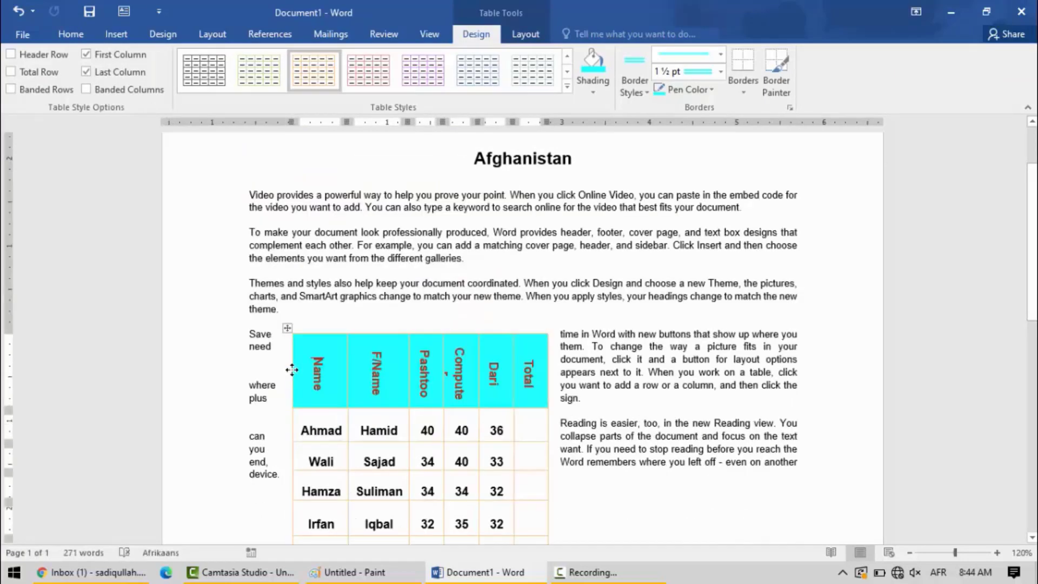
pyautogui.scroll(-1, 1034, 327)
pyautogui.scroll(-3, 434, 288)
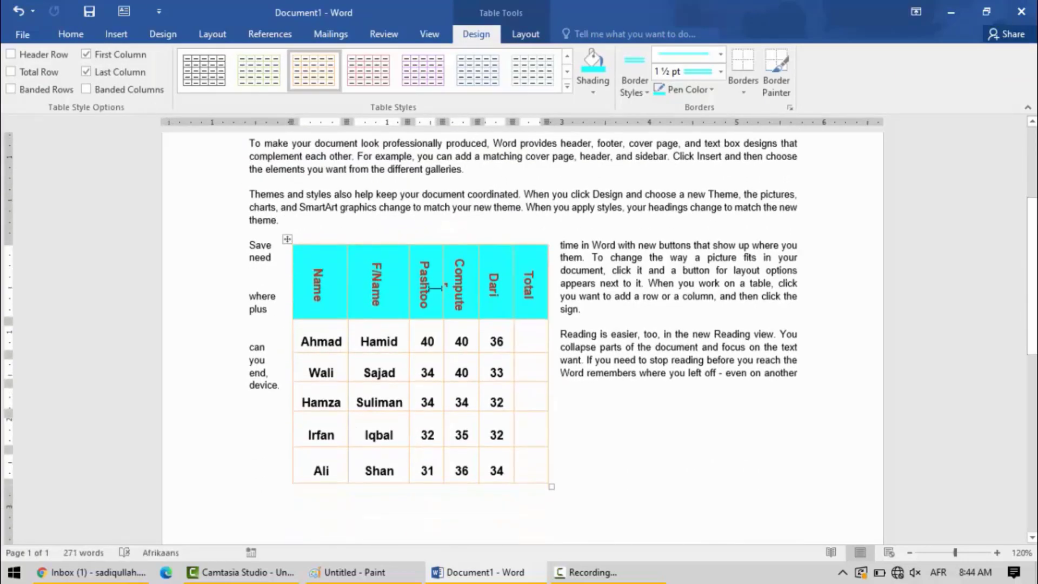
pyautogui.moveTo(287, 239); pyautogui.dragTo(252, 399)
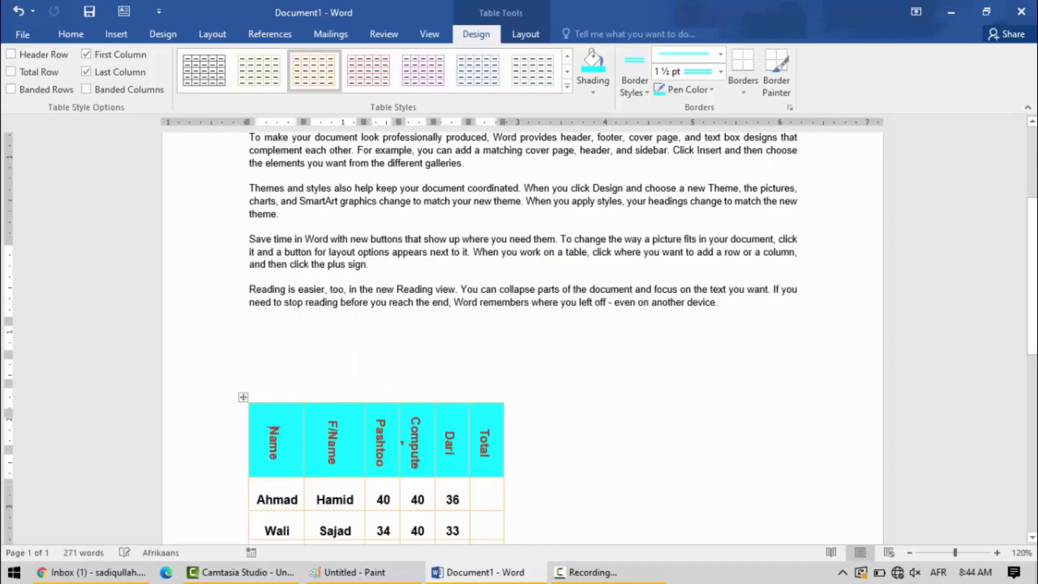
pyautogui.scroll(-5, 268, 430)
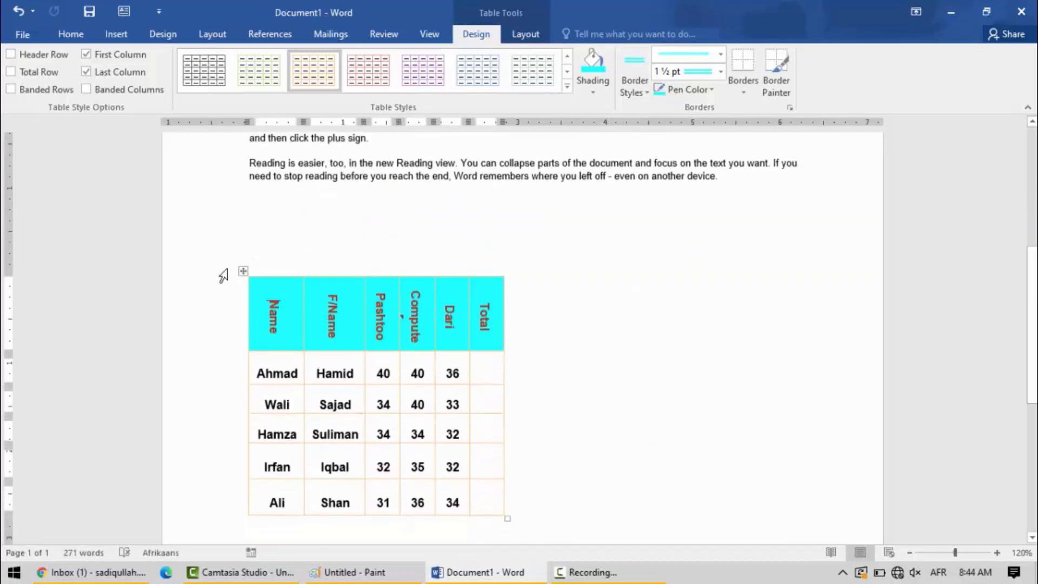
pyautogui.moveTo(241, 271); pyautogui.dragTo(241, 192)
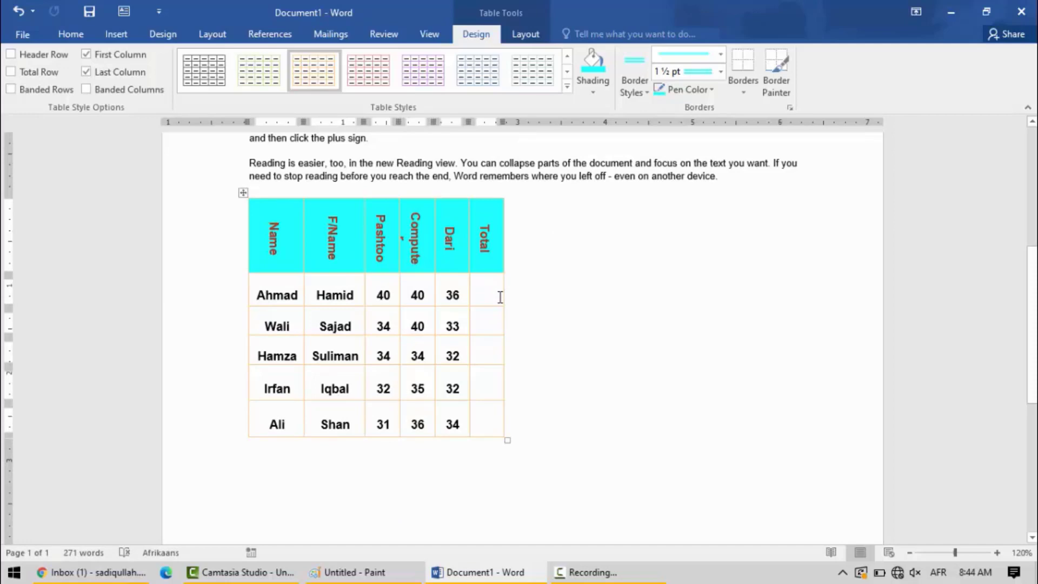
# Insert the formula =SUM(LEFT) in the Total cell of the first student row.
pyautogui.click(490, 297)
pyautogui.click(526, 34)
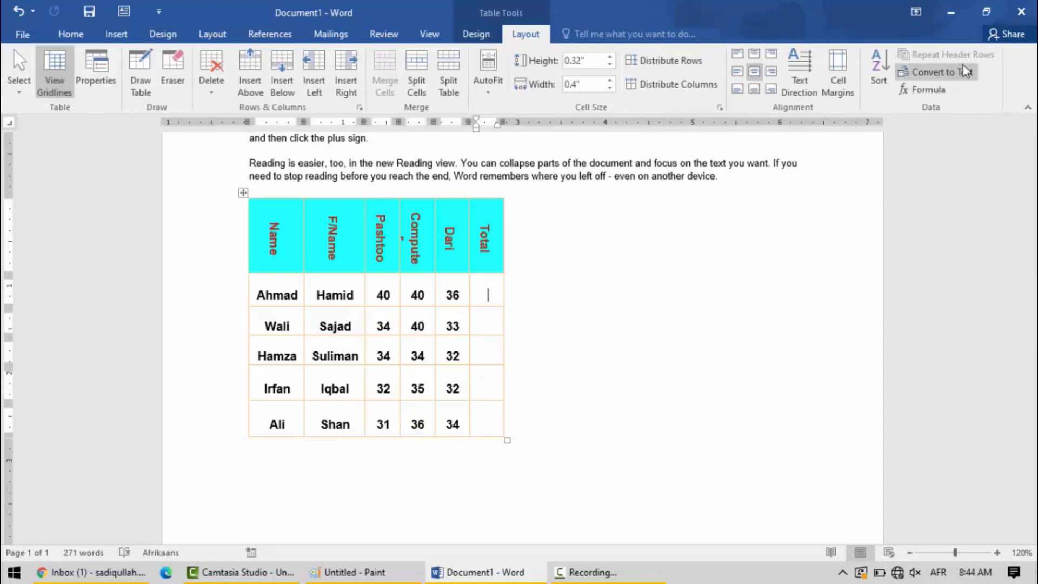
pyautogui.click(937, 88)
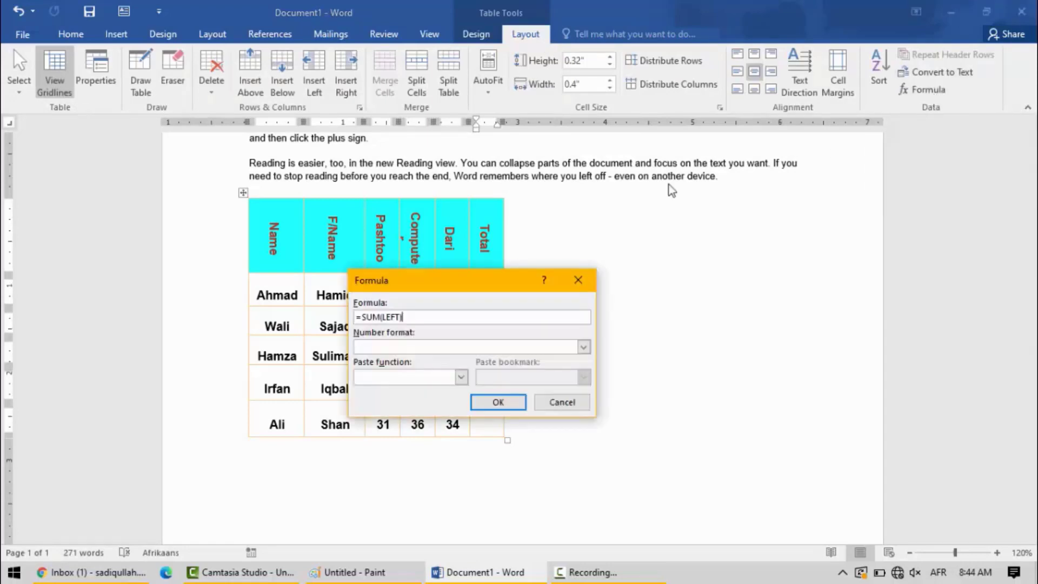
pyautogui.moveTo(430, 277); pyautogui.dragTo(679, 132)
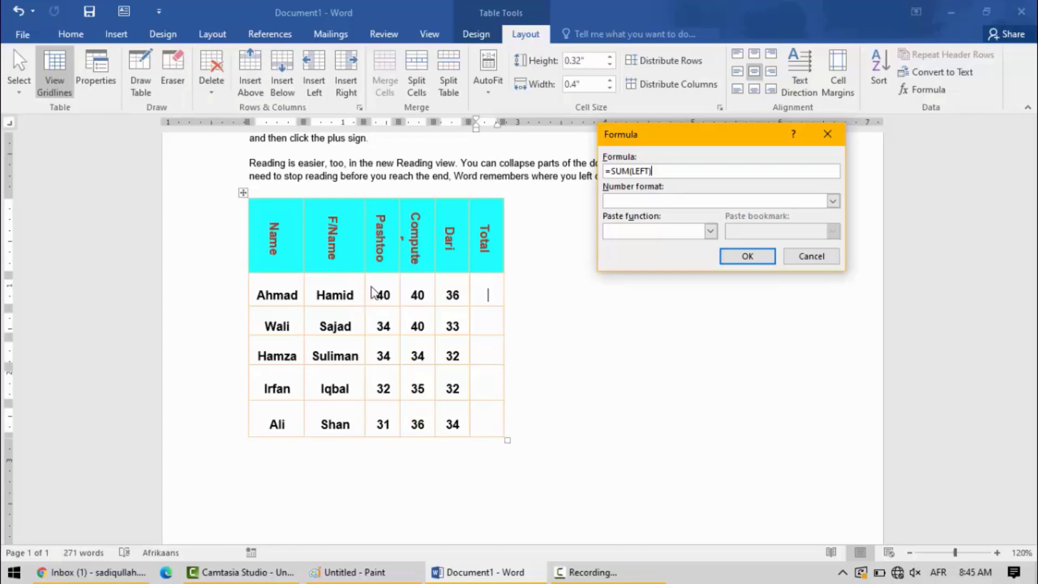
pyautogui.click(747, 256)
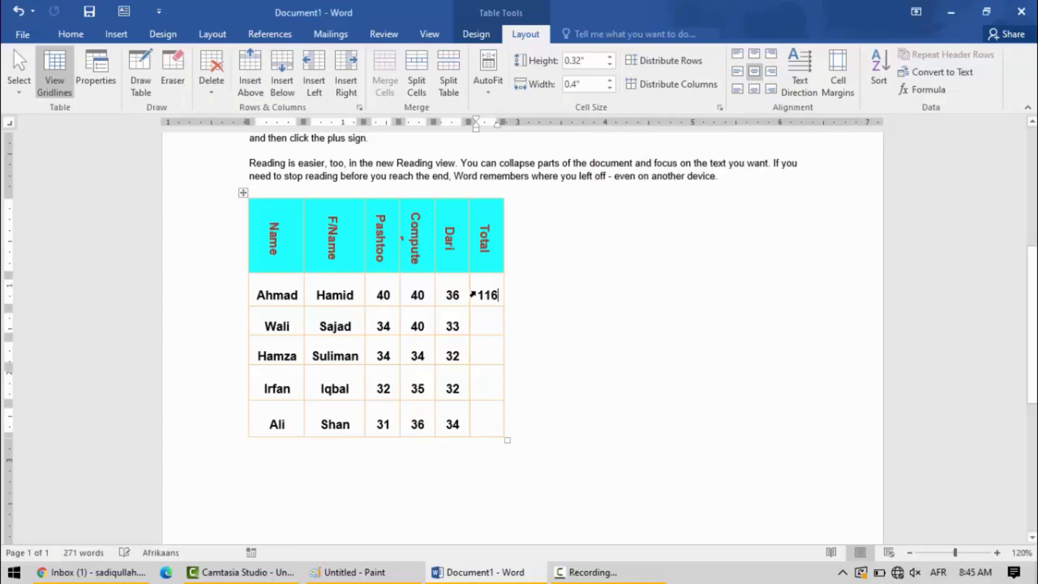
# Insert a formula in the second student's Total cell, changing its argument from ABOVE to LEFT.
pyautogui.click(486, 326)
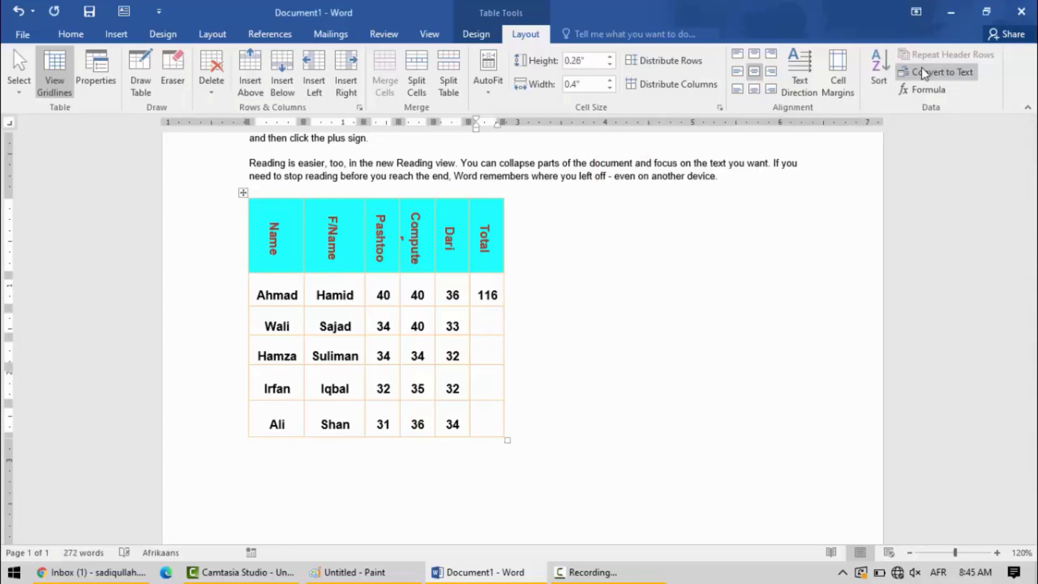
pyautogui.click(922, 89)
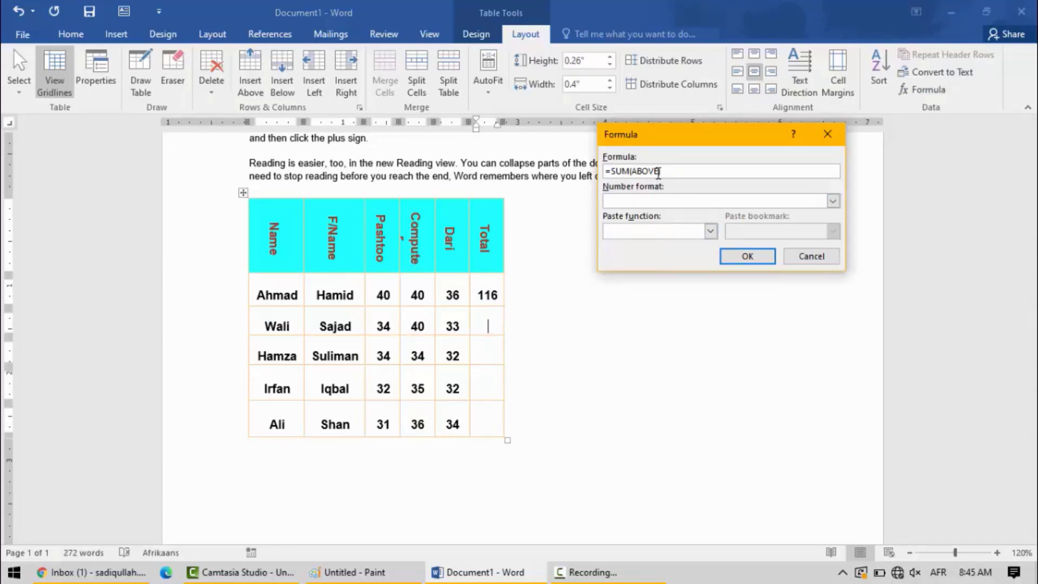
pyautogui.press('BackSpace')
pyautogui.press('BackSpace')
pyautogui.press('BackSpace')
pyautogui.press('BackSpace')
pyautogui.click(741, 255)
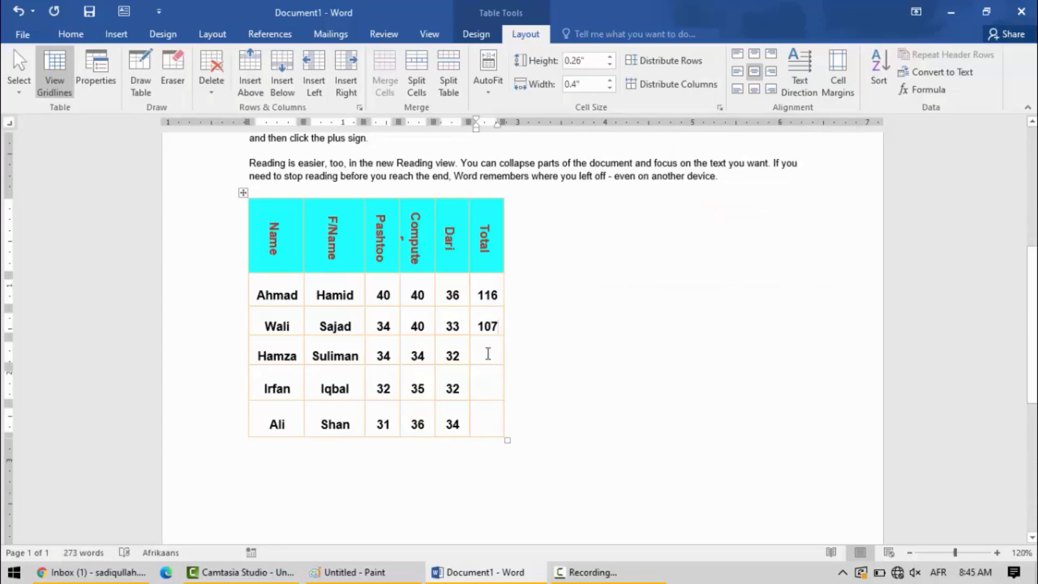
# Fill the third student's Total cell with a formula that sums the marks to its left.
pyautogui.click(926, 90)
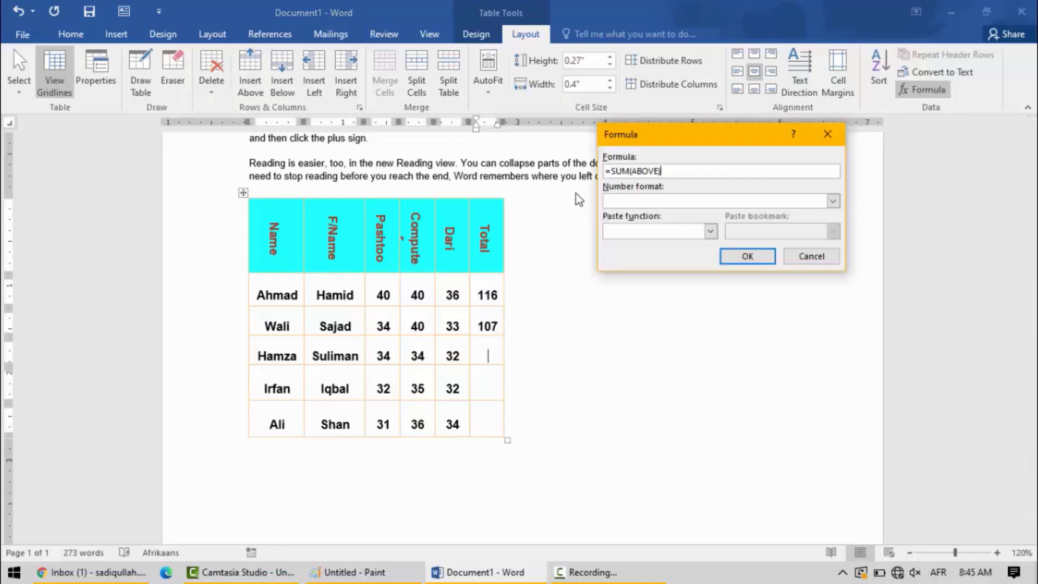
pyautogui.click(656, 171)
pyautogui.click(735, 254)
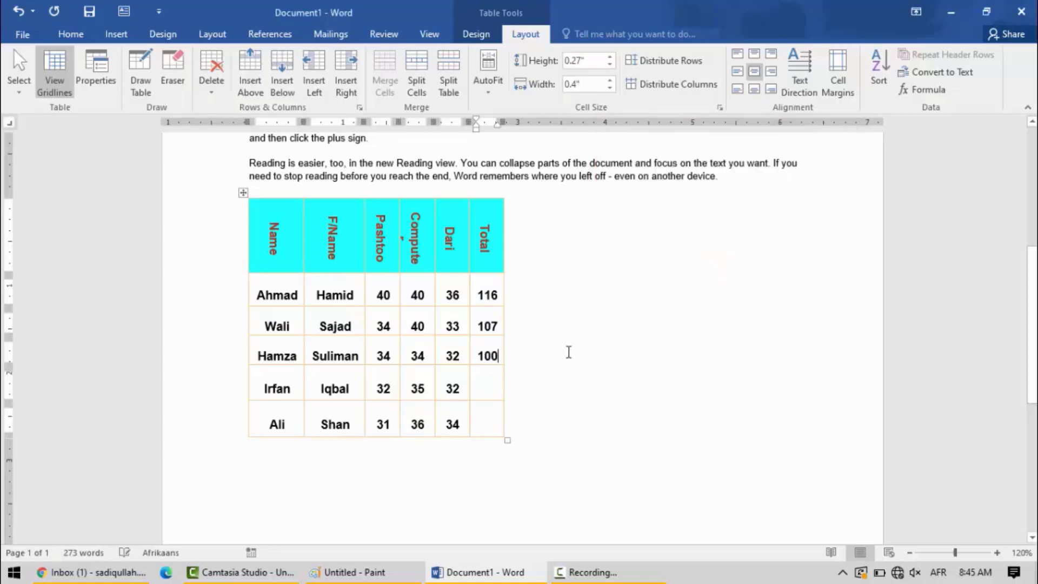
# Add a SUM formula with the LEFT argument to the fourth student's Total cell.
pyautogui.click(496, 391)
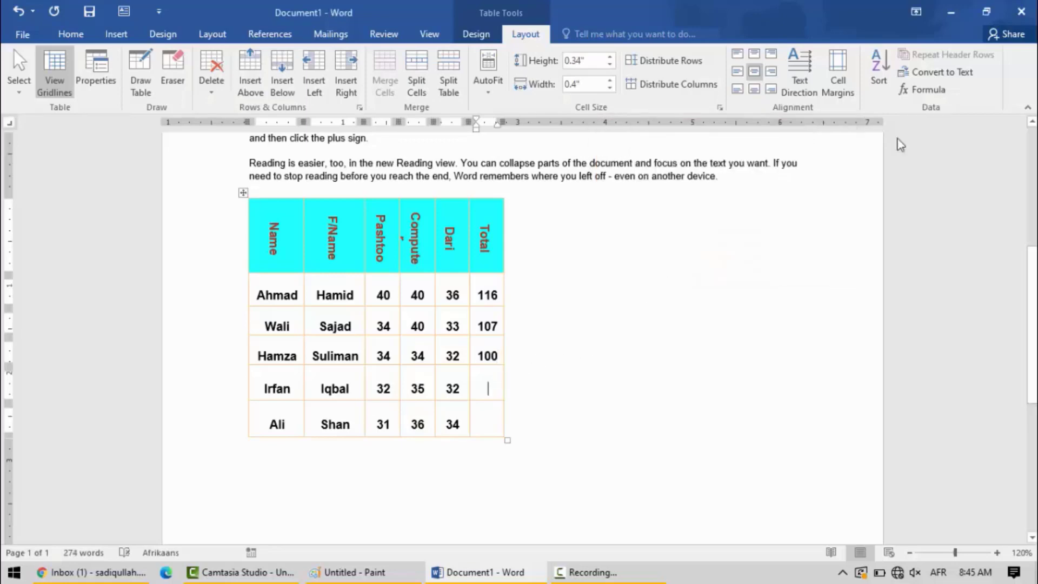
pyautogui.click(927, 93)
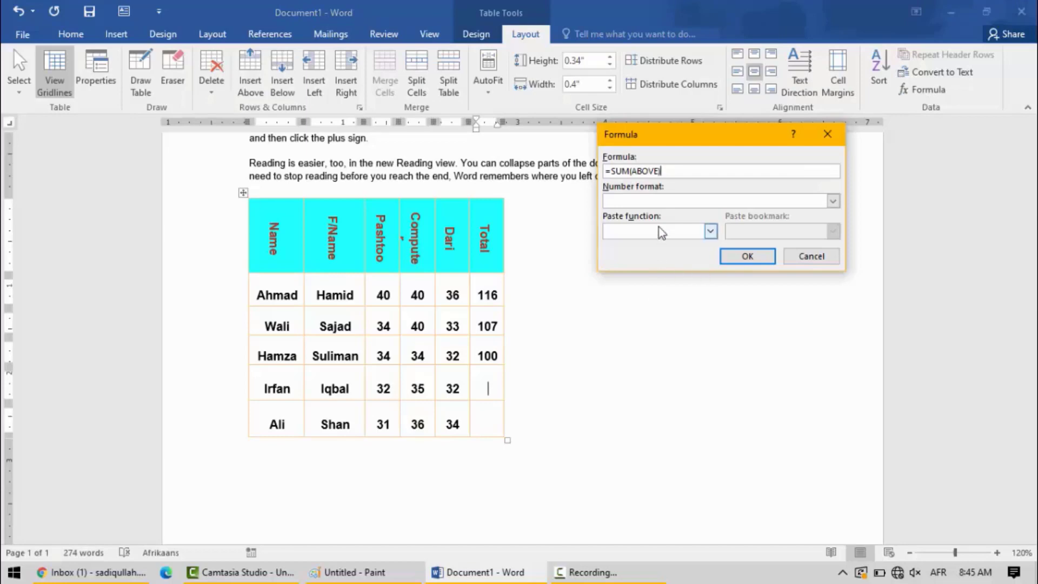
pyautogui.press('BackSpace')
pyautogui.press('BackSpace')
pyautogui.press('BackSpace')
pyautogui.click(746, 254)
# Calculate the last student's Total with a SUM formula, replacing the ABOVE argument with LEFT.
pyautogui.press('Down')
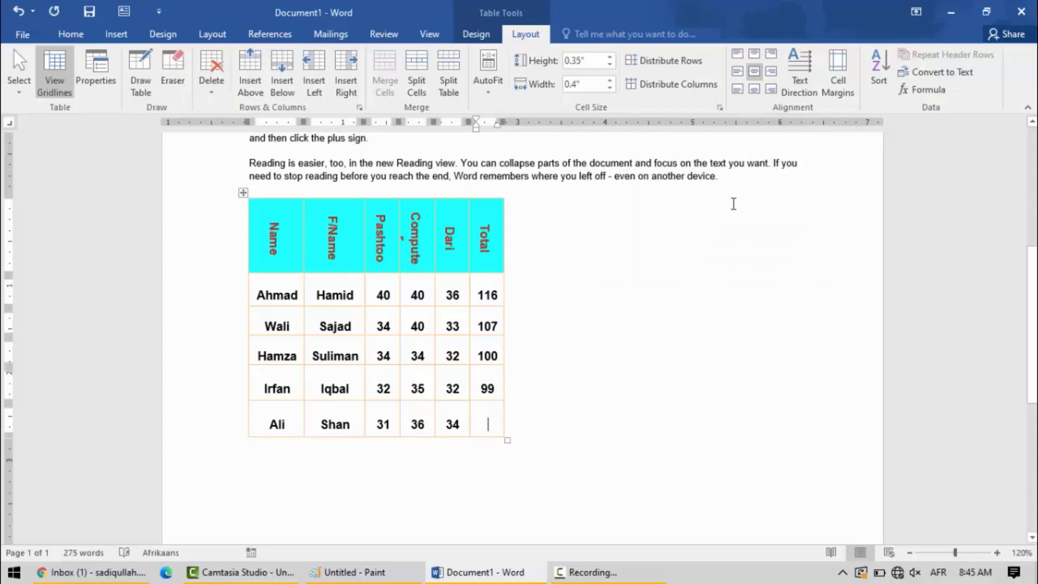
pyautogui.click(923, 88)
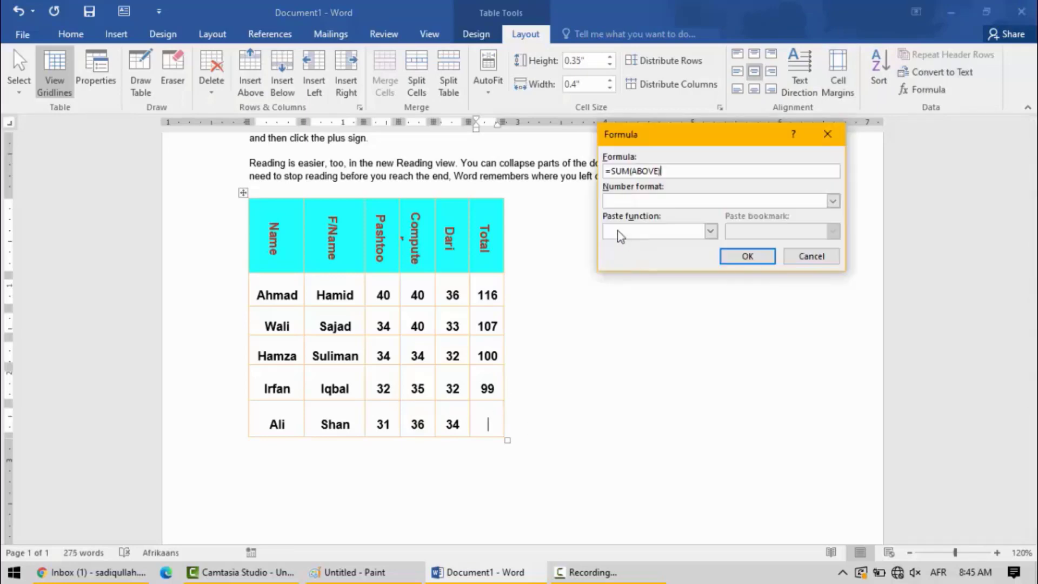
pyautogui.press('BackSpace')
pyautogui.press('BackSpace')
pyautogui.press('BackSpace')
pyautogui.press('BackSpace')
pyautogui.click(731, 257)
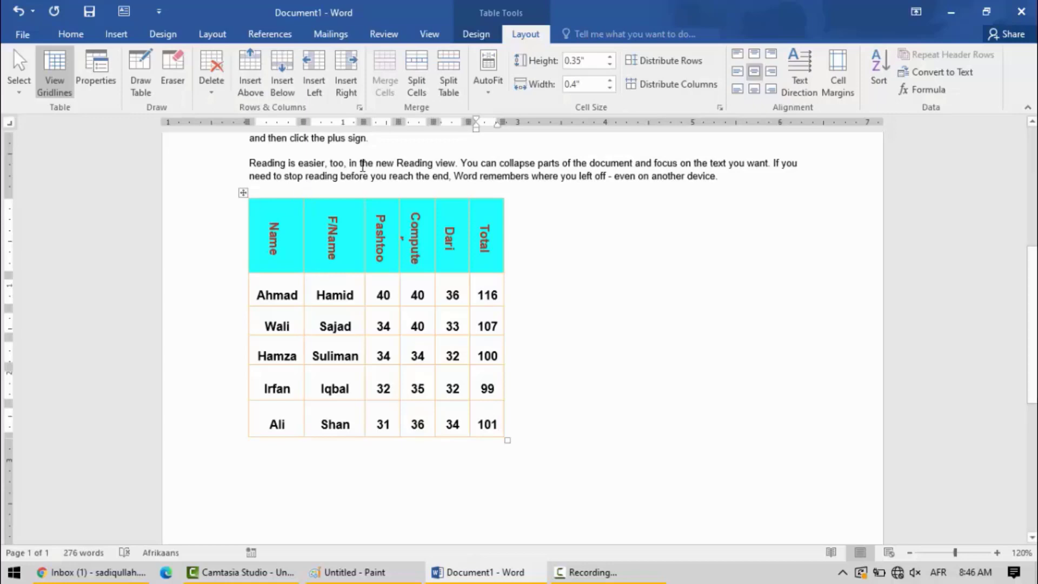
# AutoFit the marks table to the window so it spans the full text width.
pyautogui.click(380, 222)
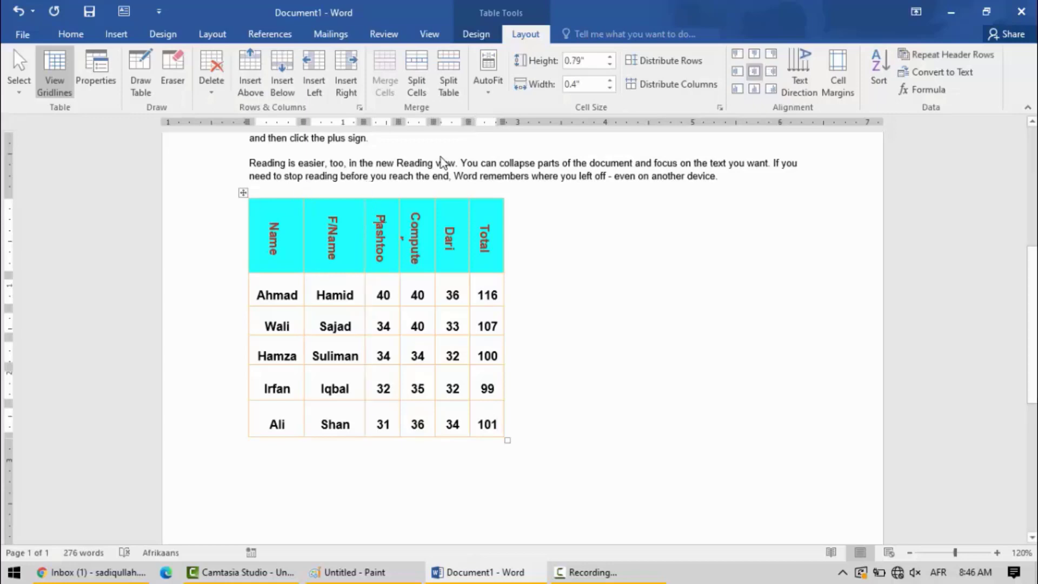
pyautogui.click(490, 87)
pyautogui.click(539, 127)
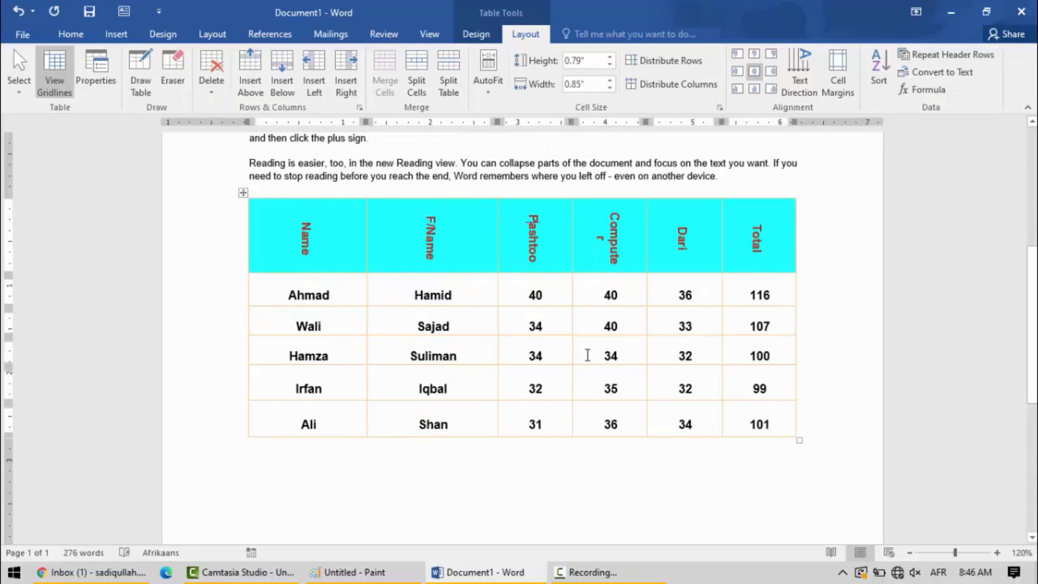
# Insert six empty rows below the last student row of the marks table.
pyautogui.click(283, 425)
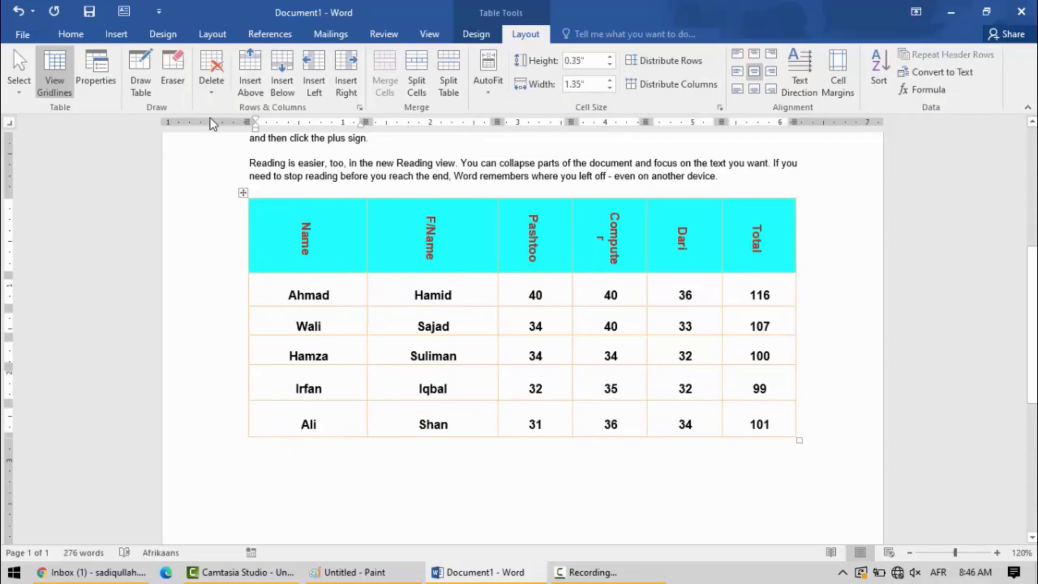
pyautogui.click(294, 90)
pyautogui.click(283, 82)
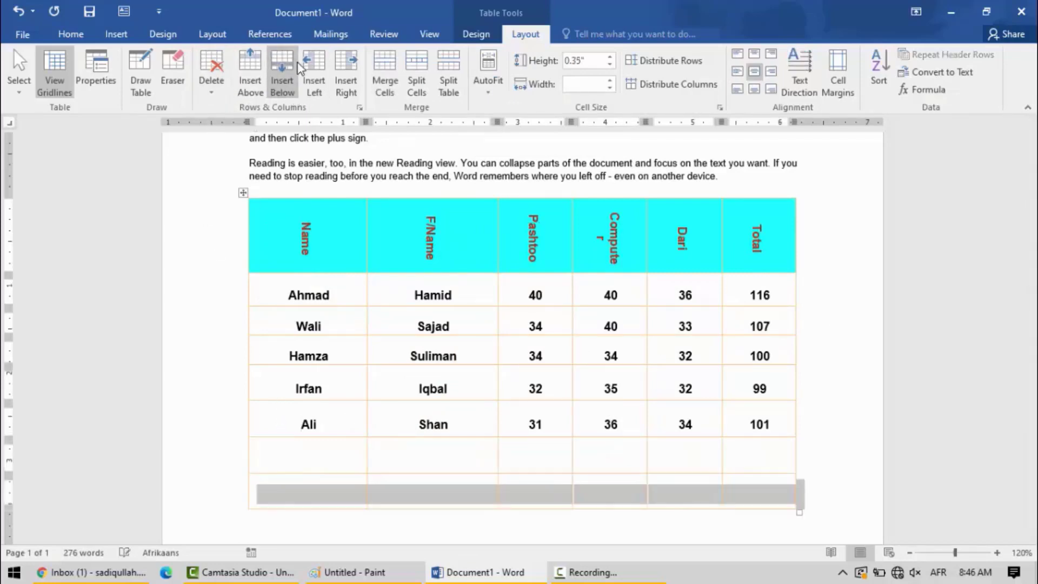
pyautogui.click(279, 80)
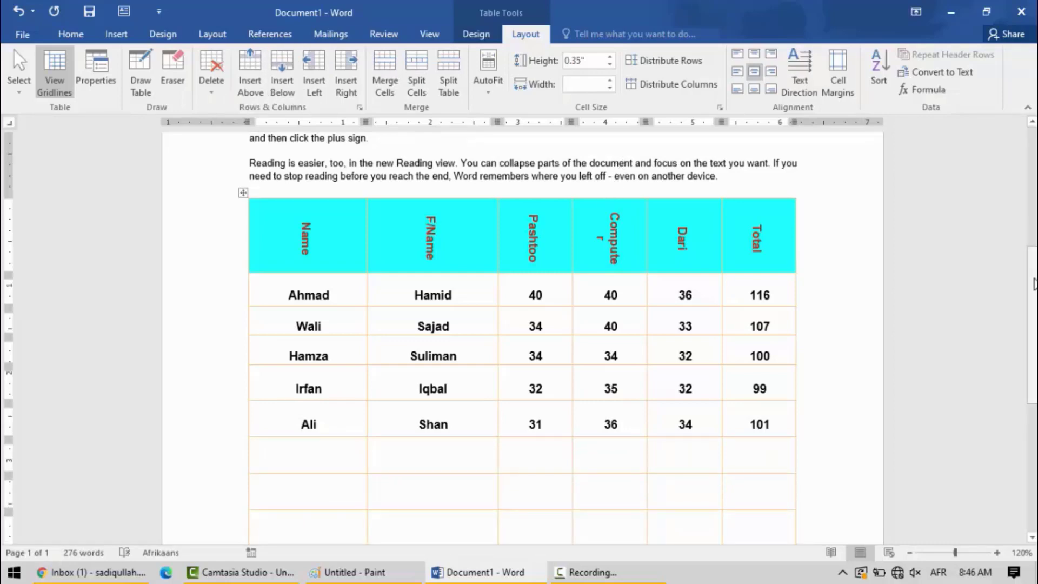
pyautogui.scroll(-5, 596, 331)
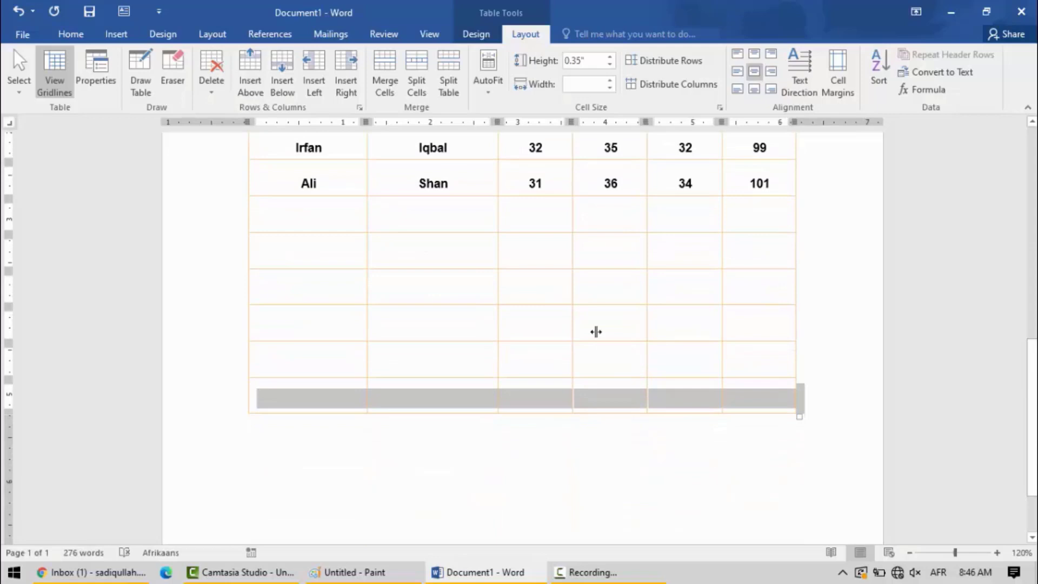
pyautogui.click(345, 332)
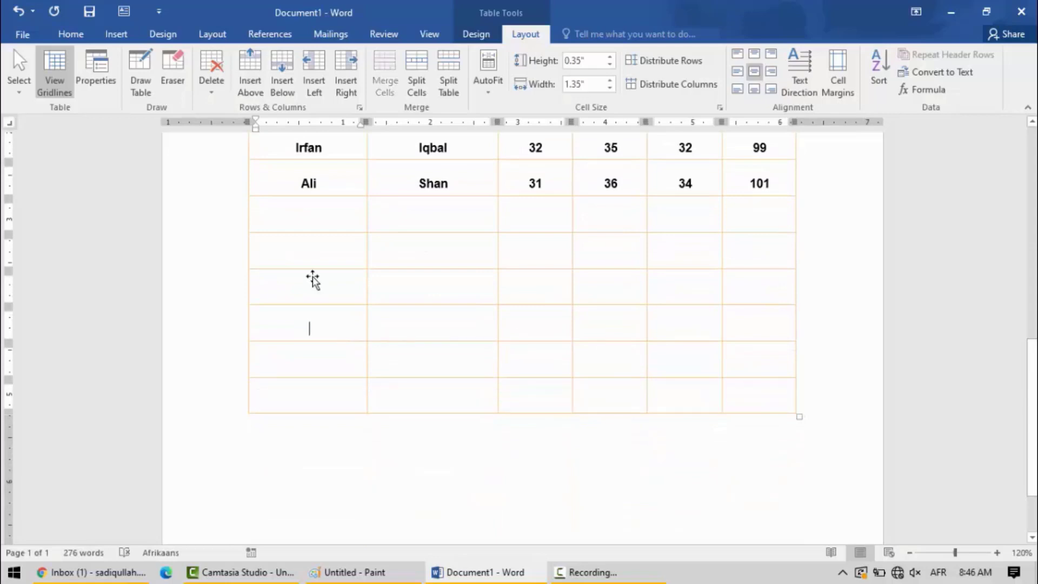
# Insert more empty rows below the last student row until the marks table continues onto the second page.
pyautogui.click(280, 76)
pyautogui.click(280, 77)
pyautogui.click(280, 77)
pyautogui.moveTo(1032, 271); pyautogui.dragTo(1031, 368)
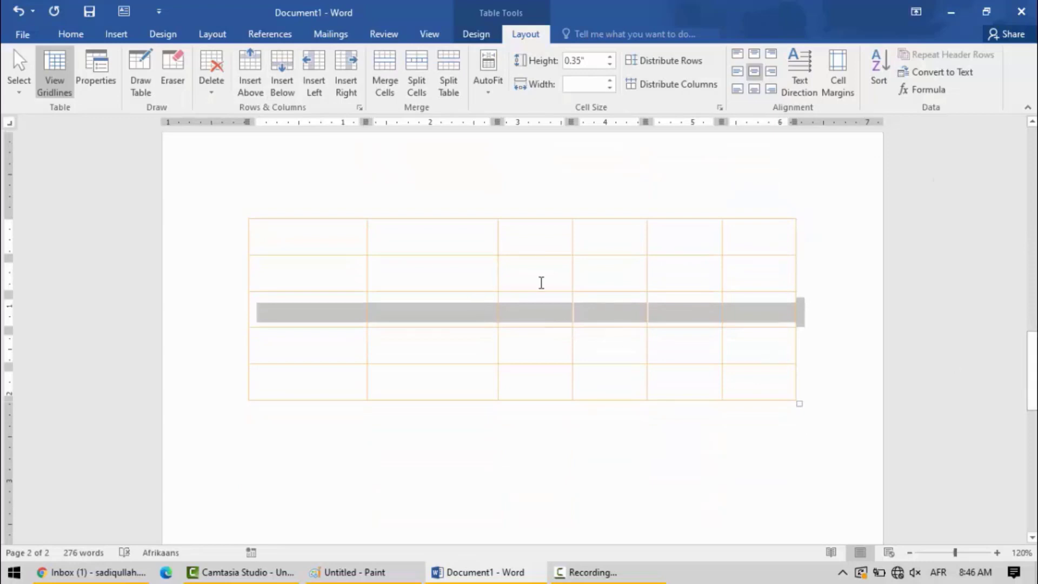
# Fill the first table row on the second page with A, B, 34, 45 and 34.
pyautogui.click(292, 242)
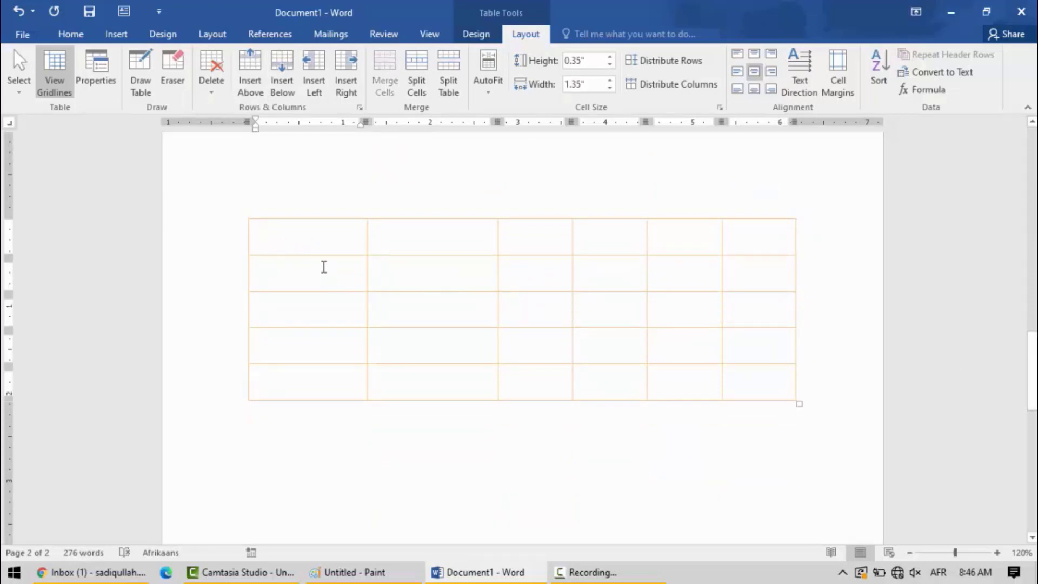
pyautogui.write('A')
pyautogui.press('Tab')
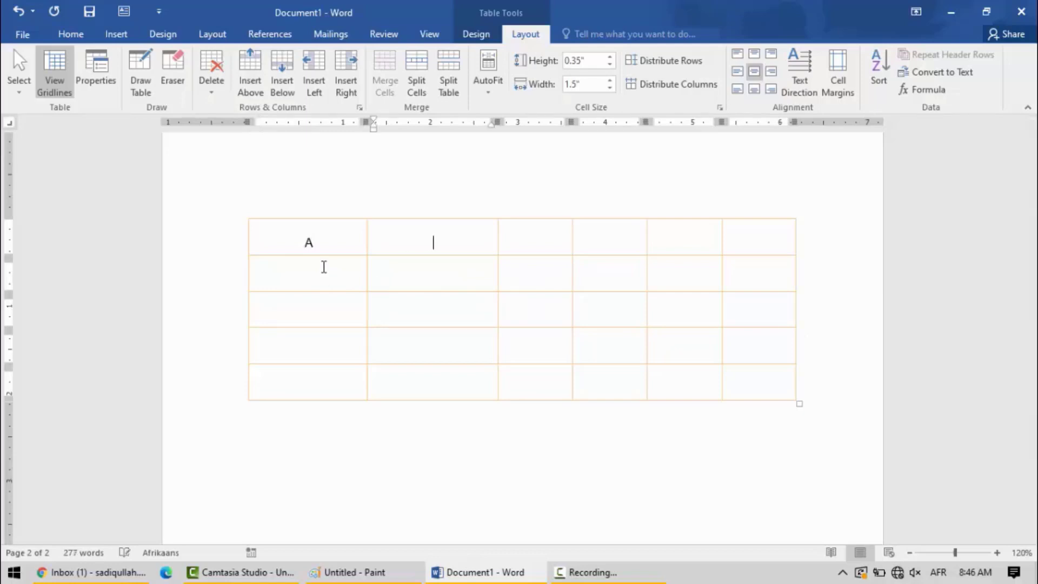
pyautogui.press('Tab')
pyautogui.write('34')
pyautogui.press('Tab')
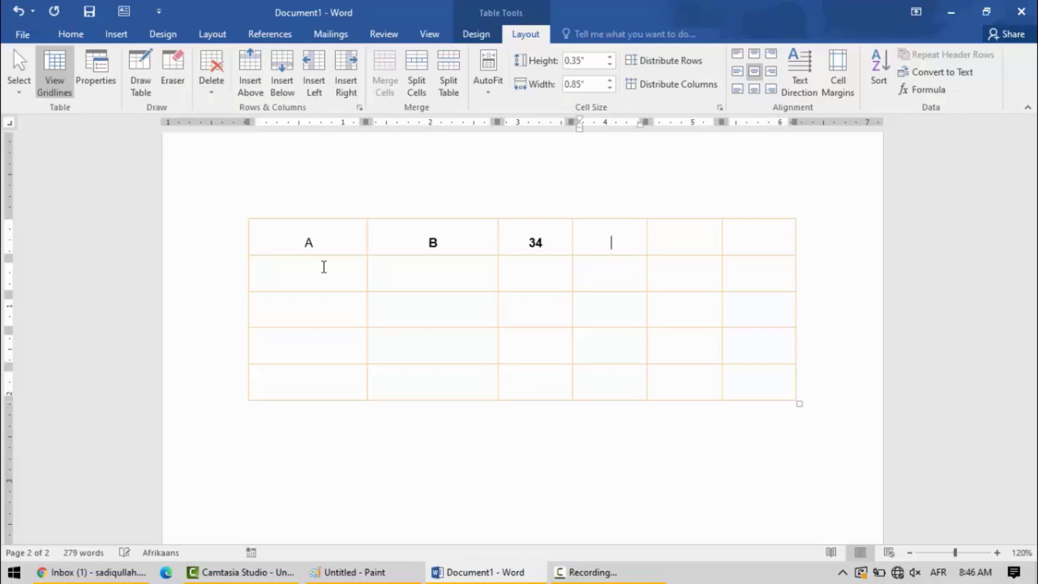
pyautogui.write('45')
pyautogui.press('Tab')
pyautogui.write('34')
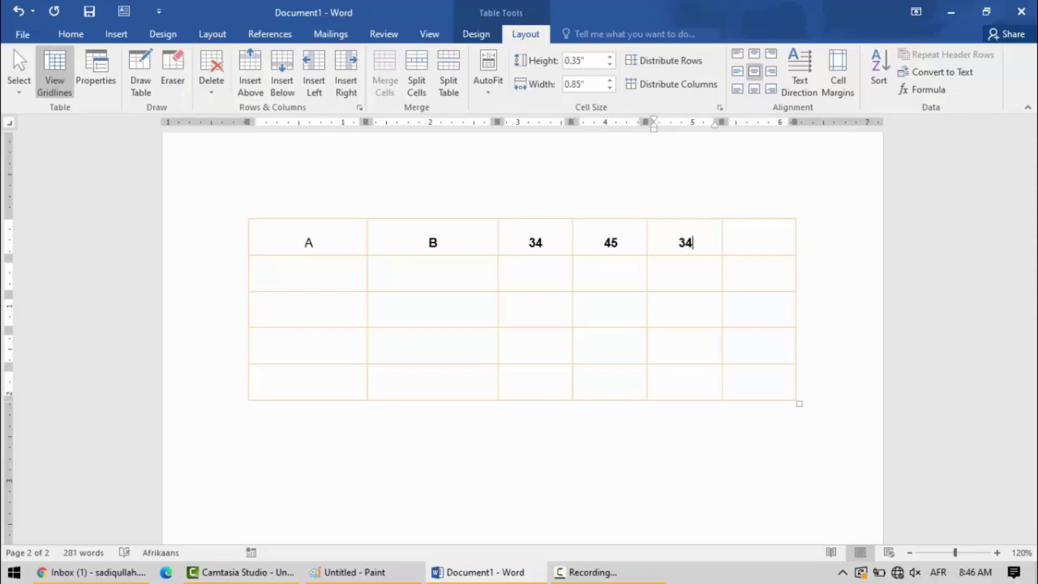
# Calculate the Total of the first row on the second page with the formula =SUM(LEFT).
pyautogui.click(755, 243)
pyautogui.click(922, 90)
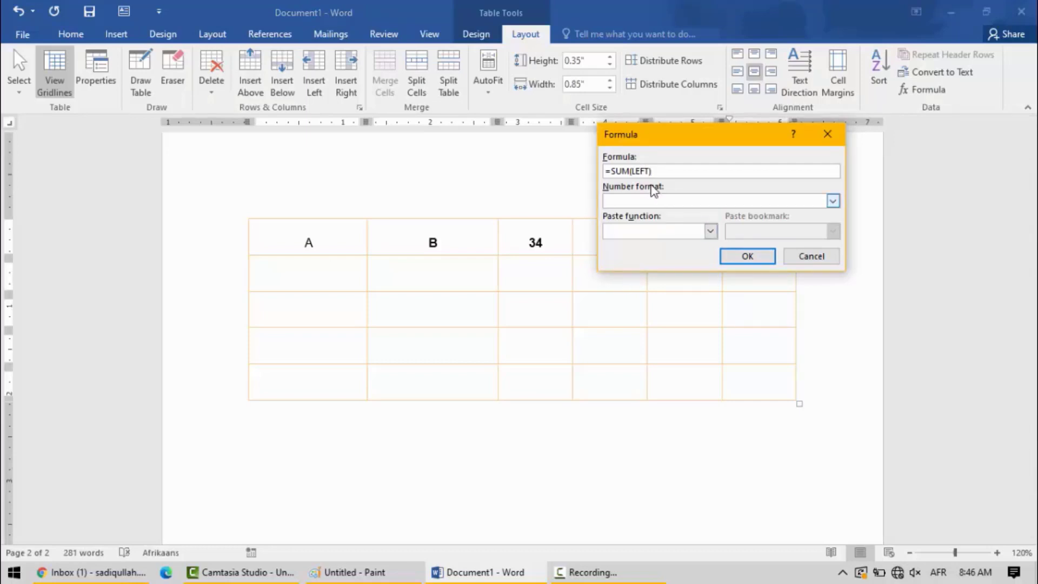
pyautogui.click(747, 256)
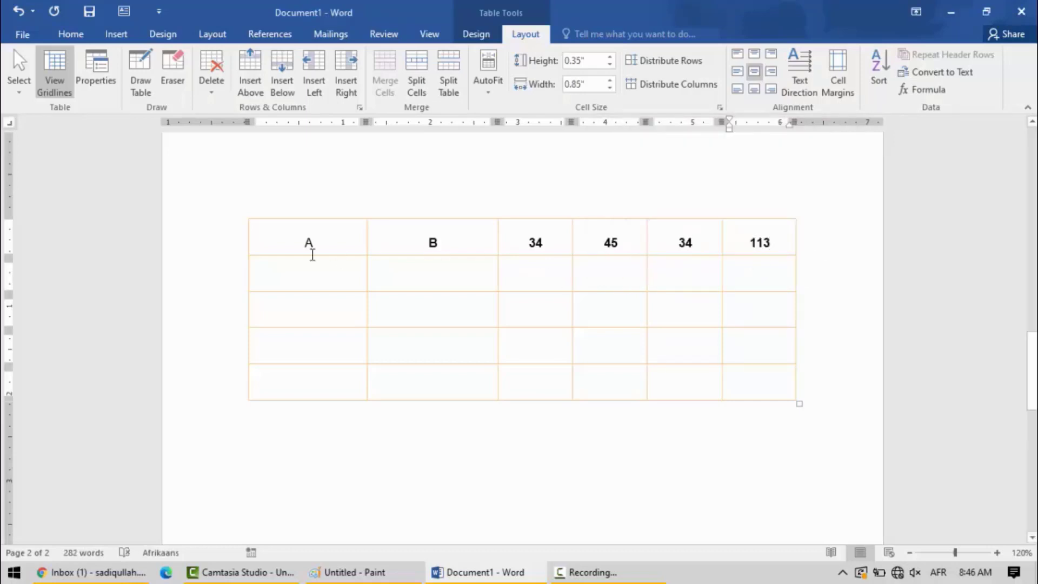
pyautogui.click(335, 248)
pyautogui.click(402, 242)
pyautogui.moveTo(450, 248); pyautogui.dragTo(266, 238)
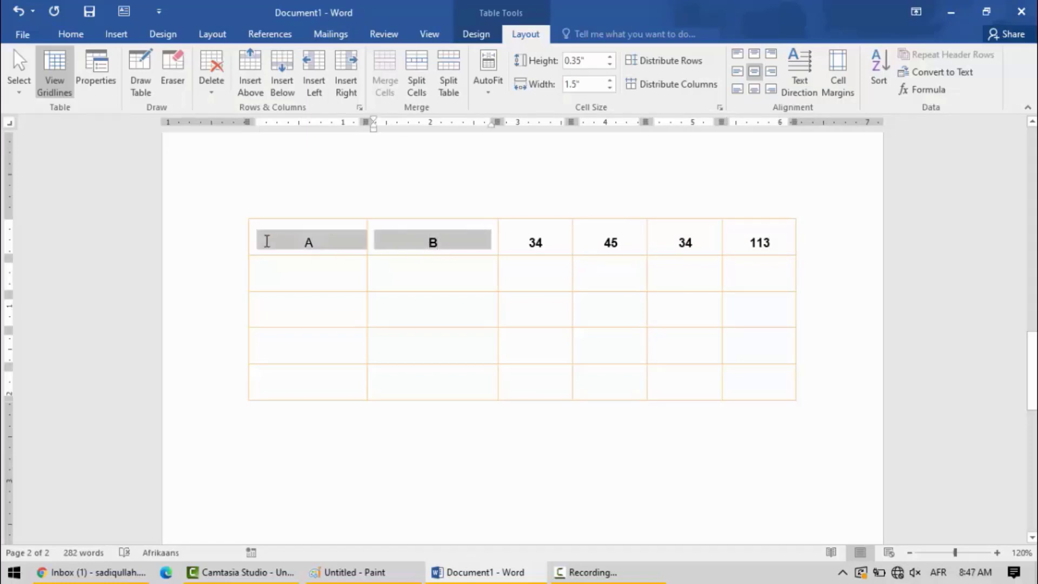
pyautogui.click(546, 248)
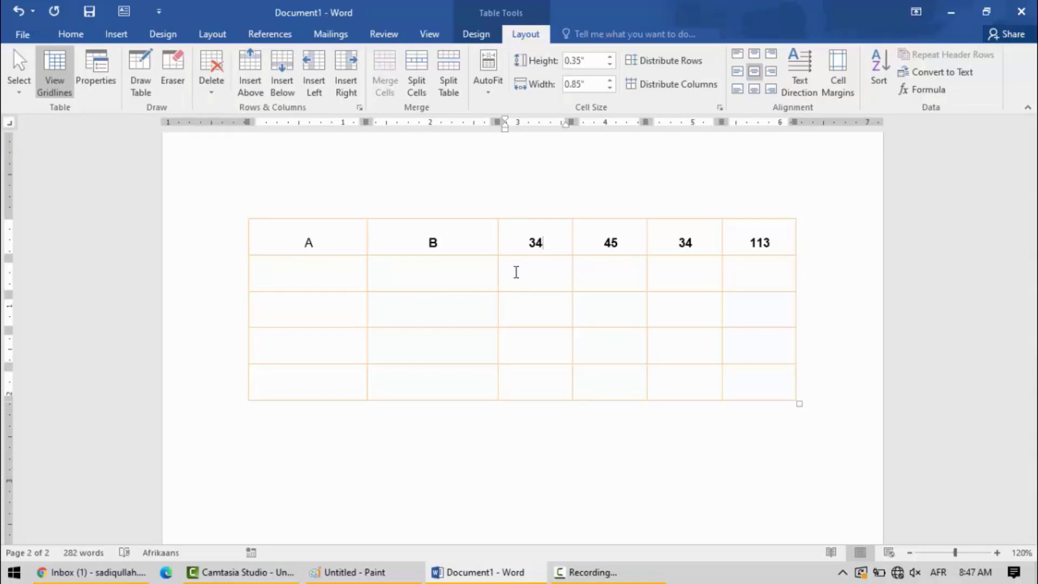
# Delete all rows below the last student row, including the filled row on the second page.
pyautogui.moveTo(798, 391); pyautogui.dragTo(265, 237)
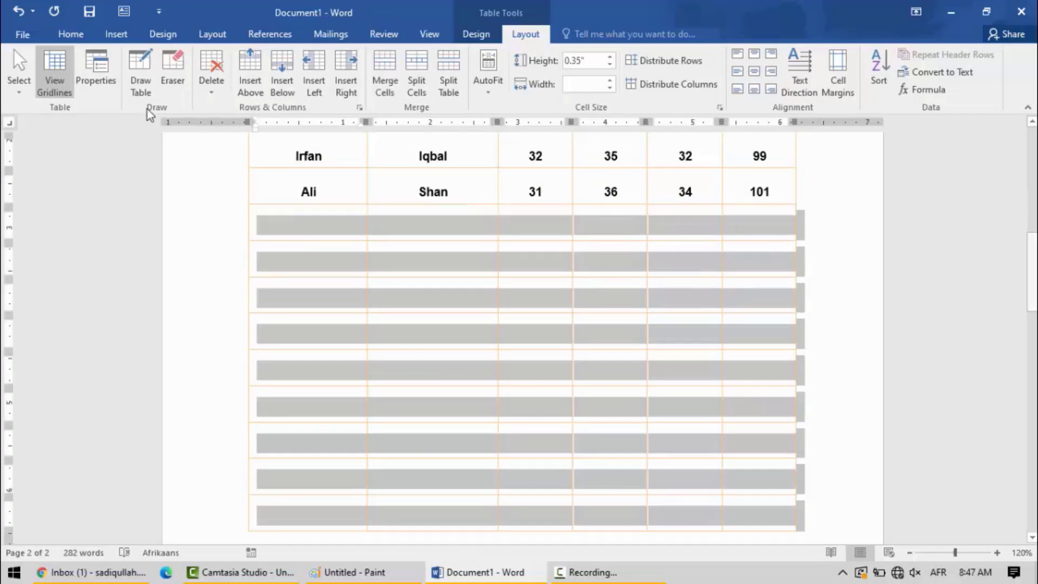
pyautogui.click(211, 89)
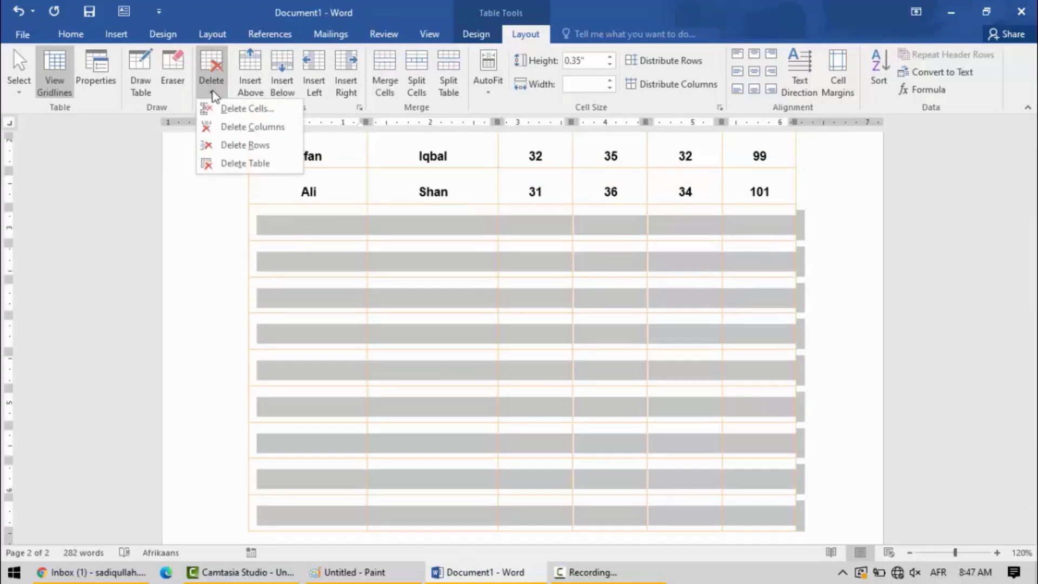
pyautogui.click(225, 148)
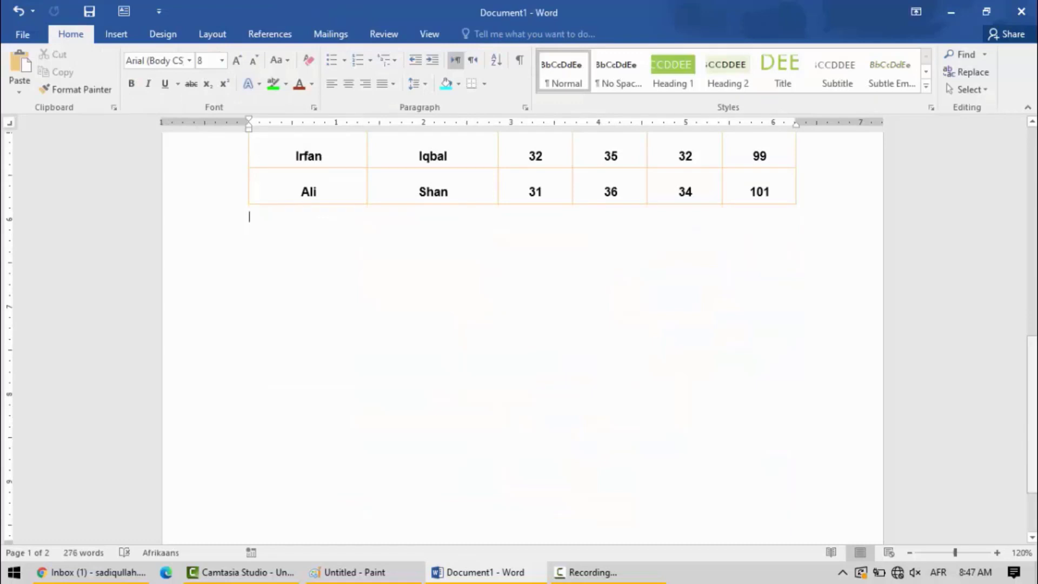
# Make the cyan header row of the marks table repeat on every page with Repeat Header Rows.
pyautogui.moveTo(1030, 379); pyautogui.dragTo(787, 270)
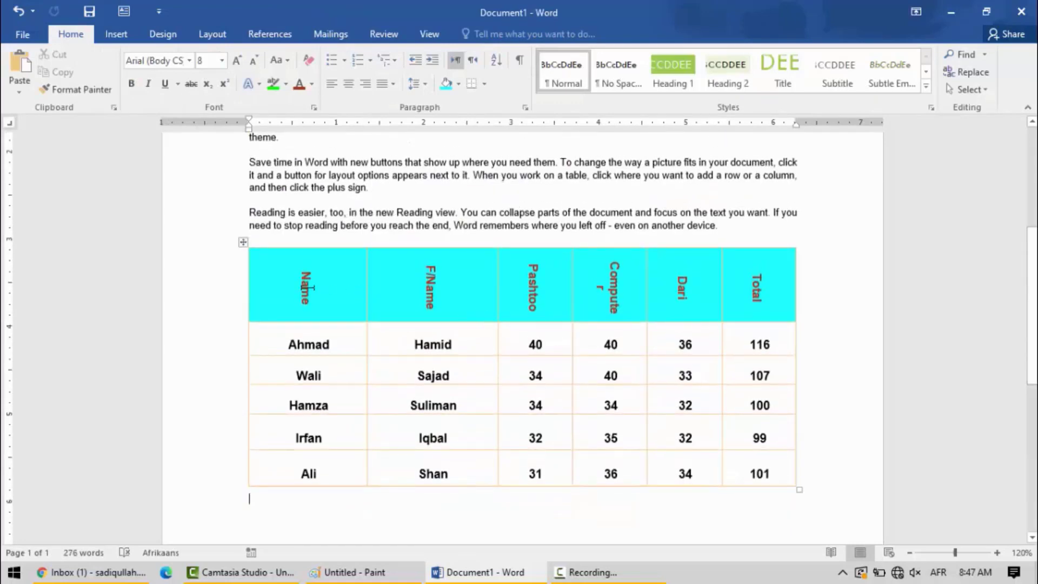
pyautogui.moveTo(277, 289); pyautogui.dragTo(770, 307)
pyautogui.click(526, 33)
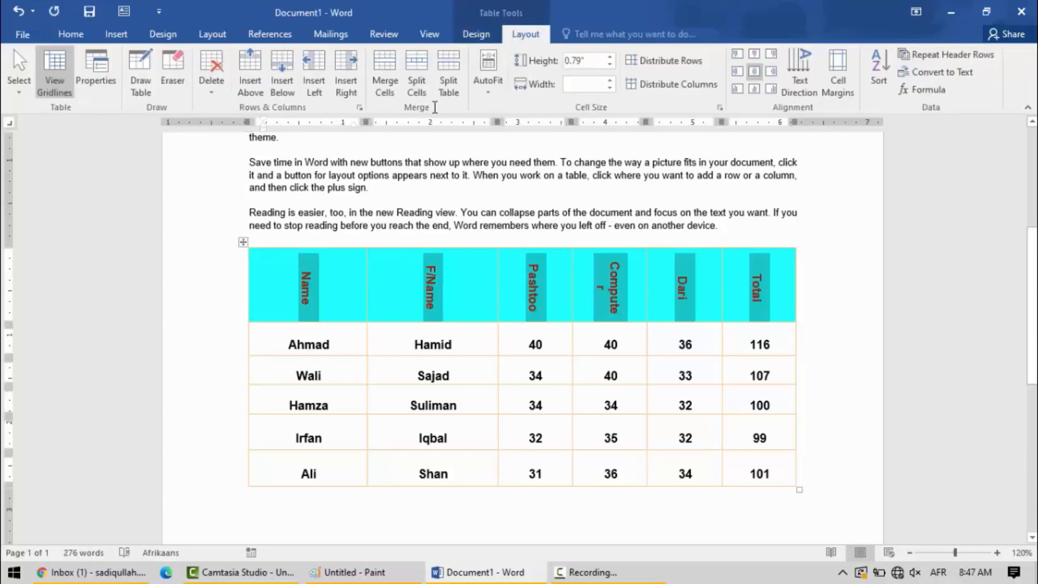
pyautogui.click(929, 61)
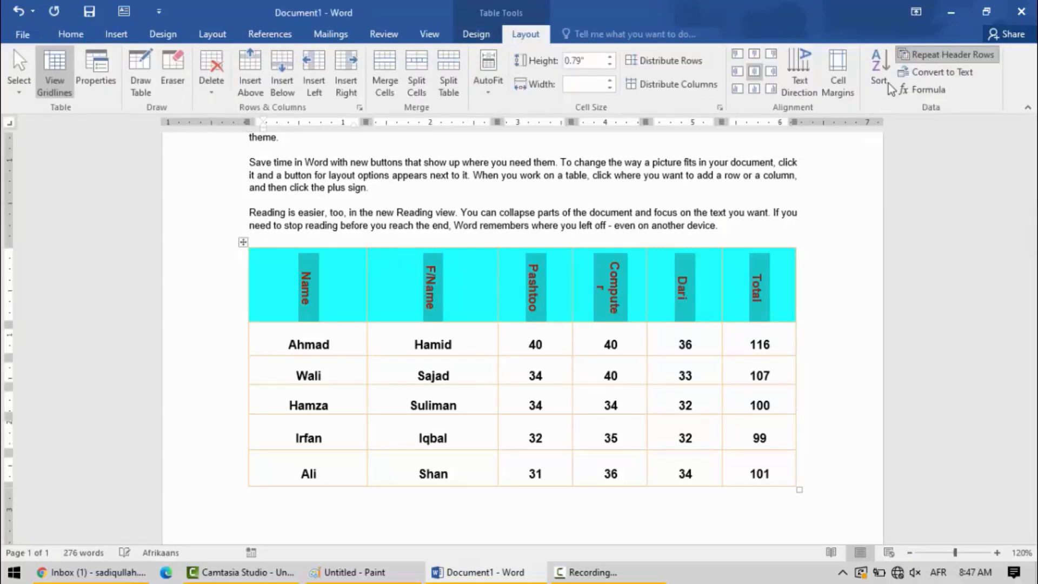
# Insert empty rows below the last student row until the table runs past the end of the first page.
pyautogui.click(291, 475)
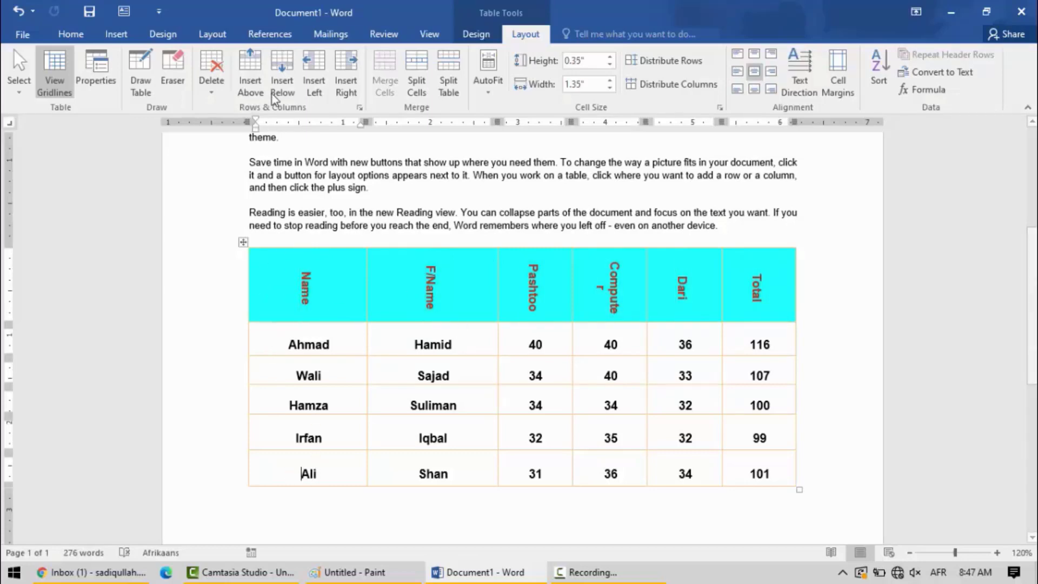
pyautogui.click(285, 70)
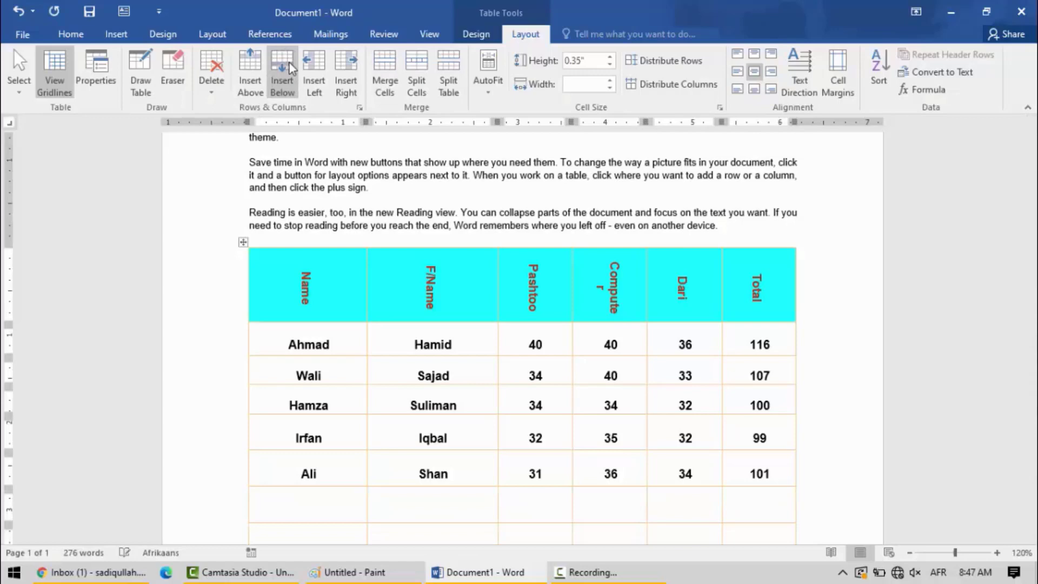
pyautogui.moveTo(1032, 312); pyautogui.dragTo(1031, 444)
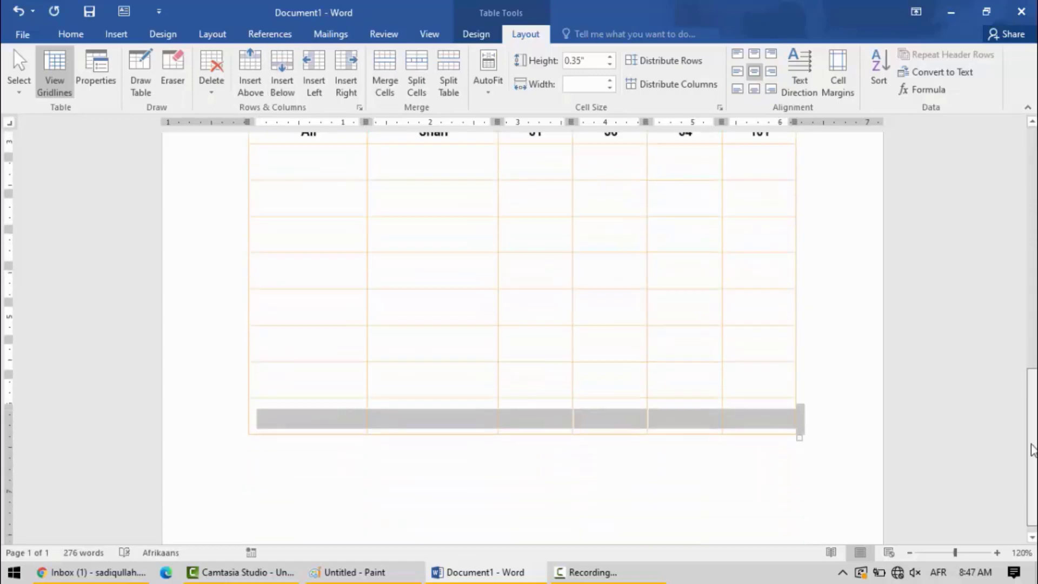
pyautogui.click(293, 78)
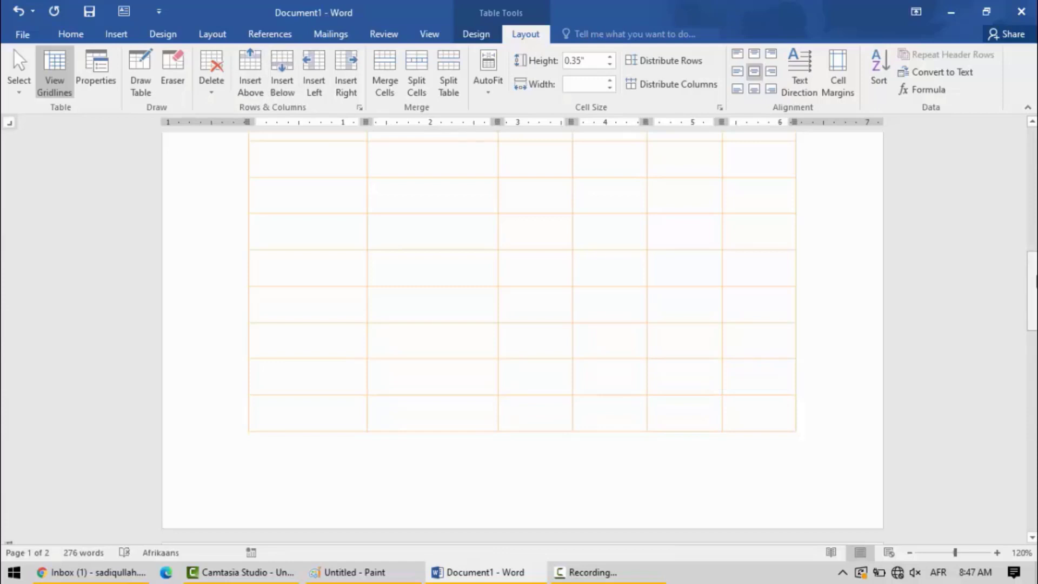
pyautogui.moveTo(1035, 291); pyautogui.dragTo(1029, 259)
# Undo the last row insertions at the end of the marks table.
pyautogui.hotkey('ctrl', 'z')
pyautogui.hotkey('ctrl', 'z')
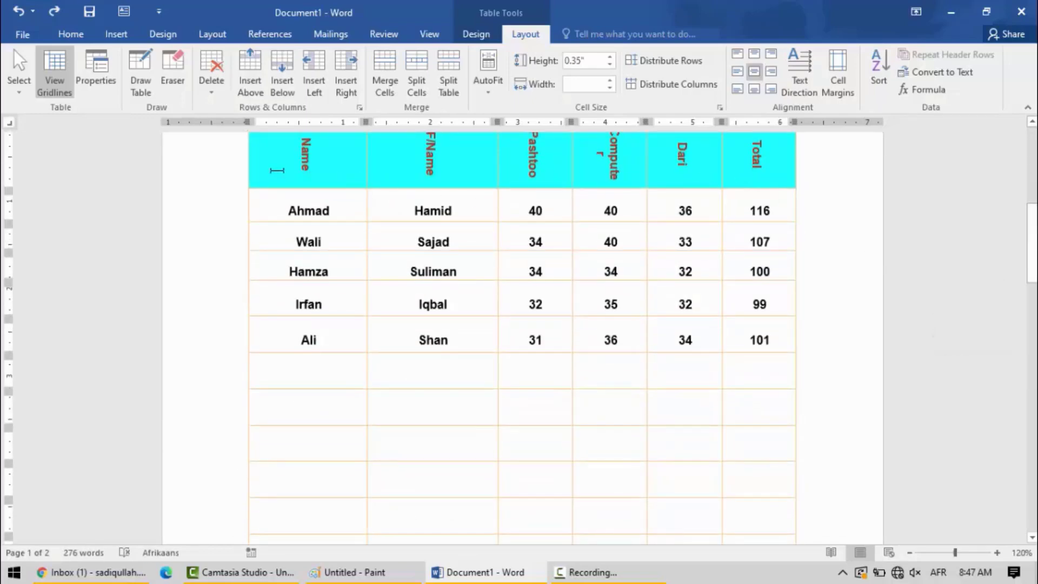
# Select the entire header row and turn off Repeat Header Rows for it.
pyautogui.click(267, 160)
pyautogui.moveTo(269, 159); pyautogui.dragTo(318, 161)
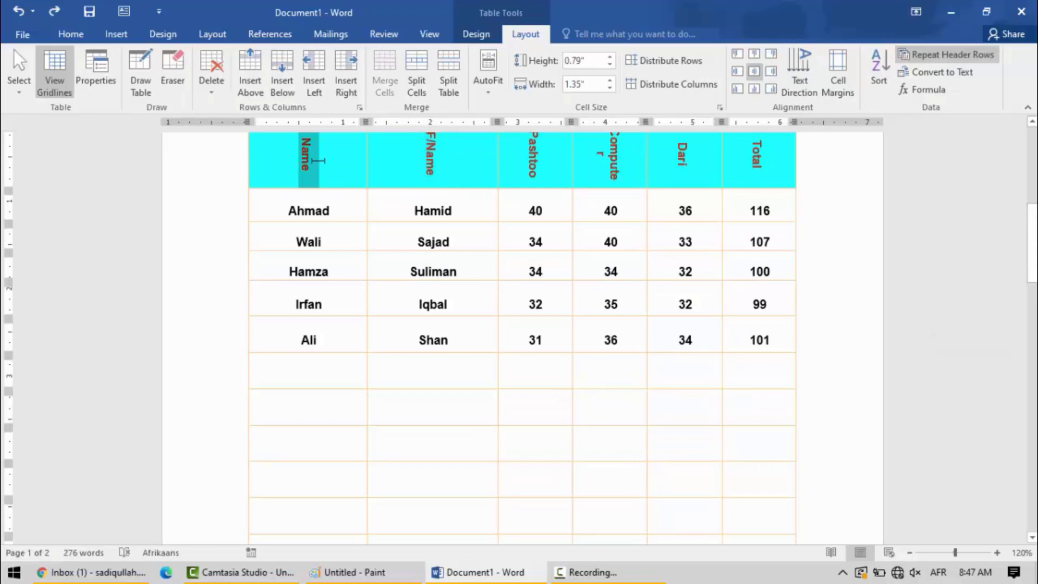
pyautogui.click(271, 164)
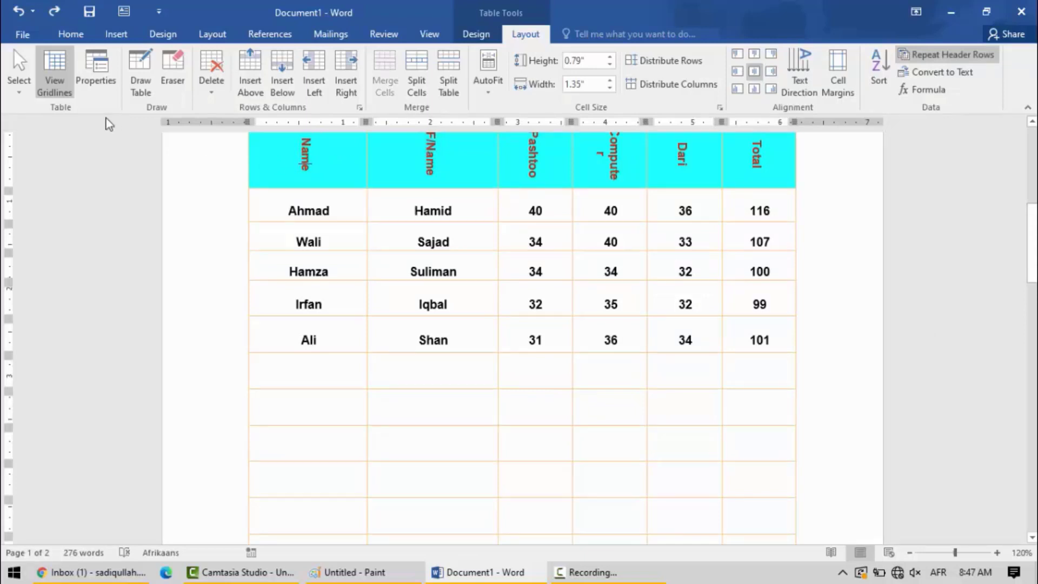
pyautogui.click(16, 95)
pyautogui.click(16, 95)
pyautogui.click(16, 95)
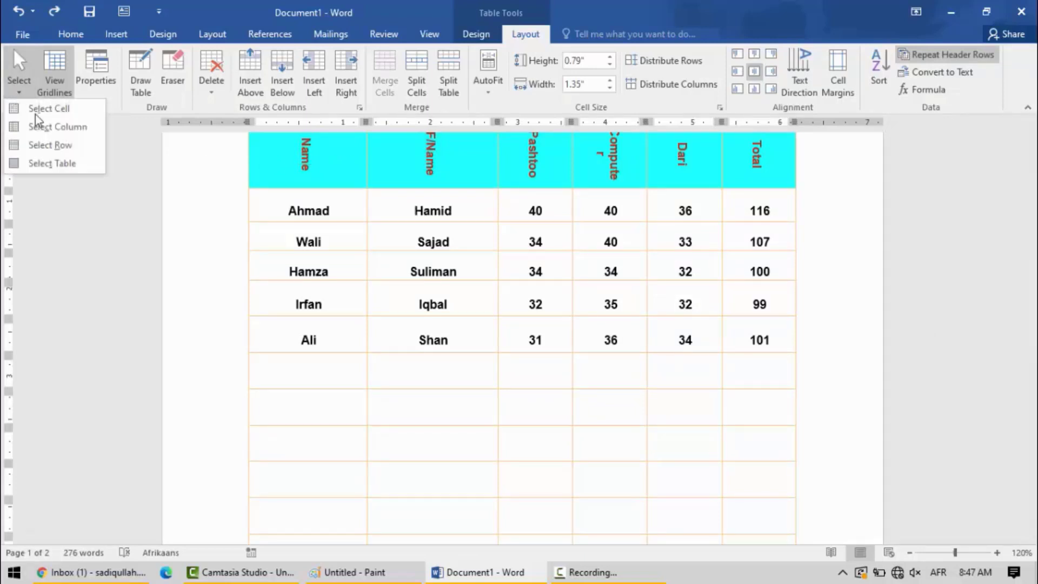
pyautogui.click(50, 145)
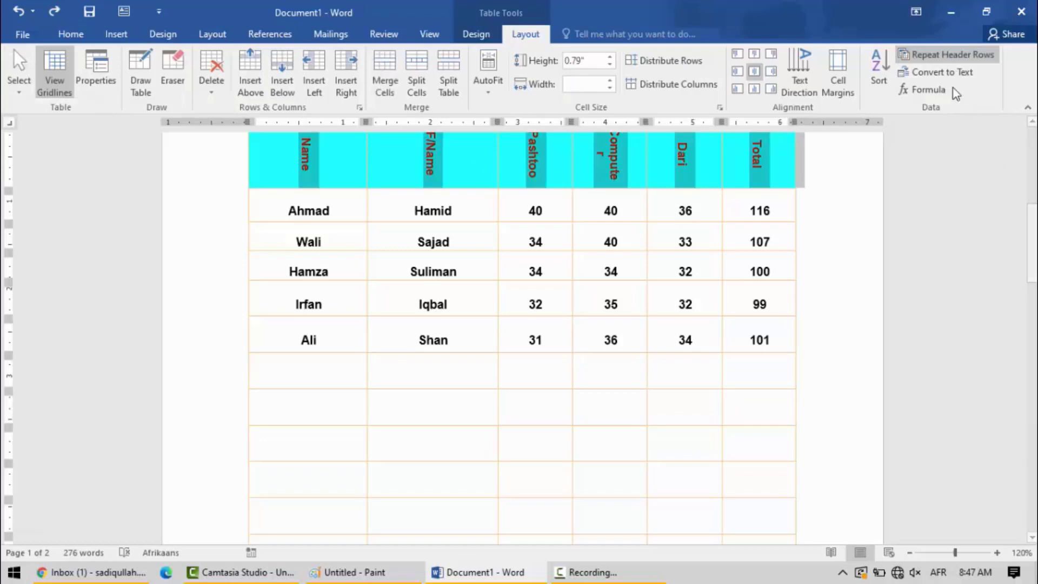
pyautogui.click(938, 59)
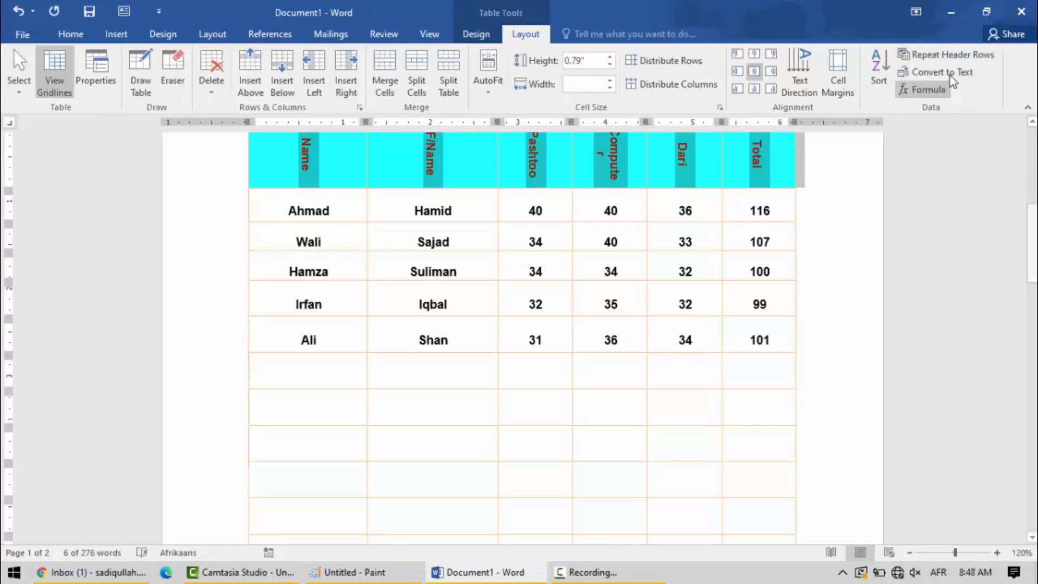
# Insert three empty rows below the first empty row and check the top of the second page for a header.
pyautogui.click(316, 369)
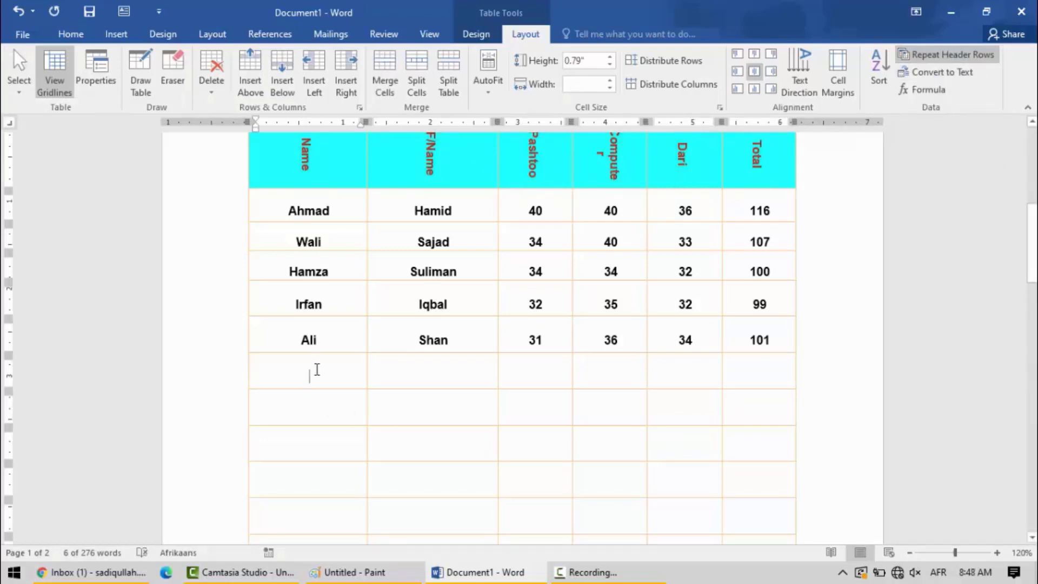
pyautogui.click(282, 72)
pyautogui.click(282, 72)
pyautogui.click(282, 72)
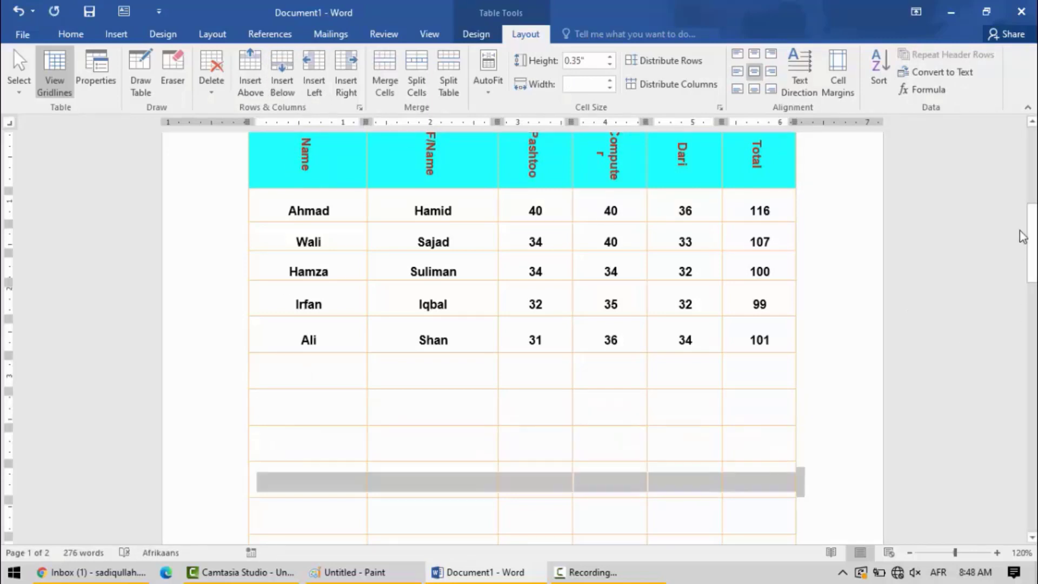
pyautogui.moveTo(1031, 237); pyautogui.dragTo(1033, 362)
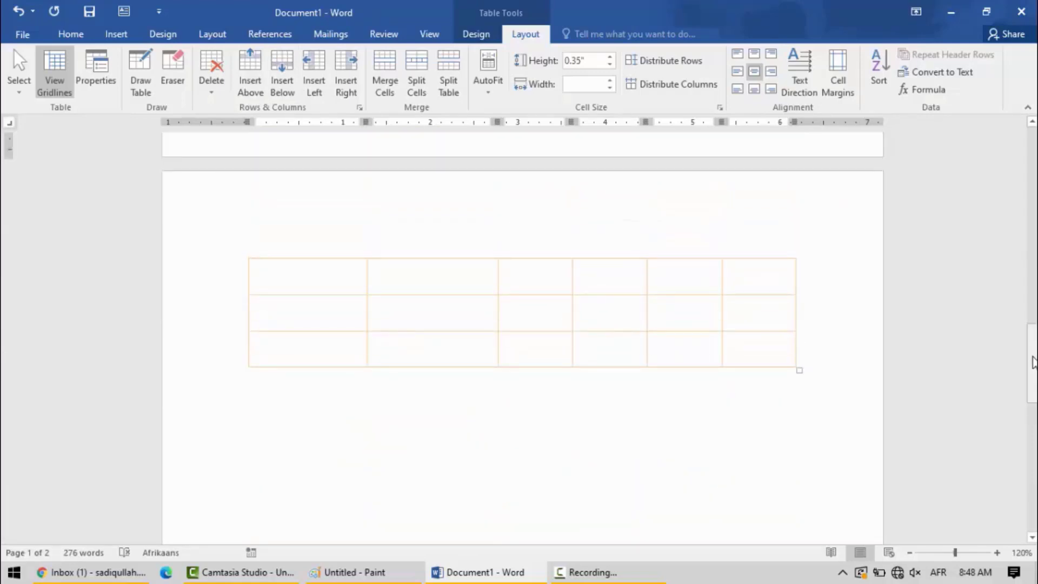
# Undo the latest row insertions and the switching off of the repeated header row.
pyautogui.hotkey('ctrl', 'z')
pyautogui.hotkey('ctrl', 'z')
pyautogui.hotkey('ctrl', 'z')
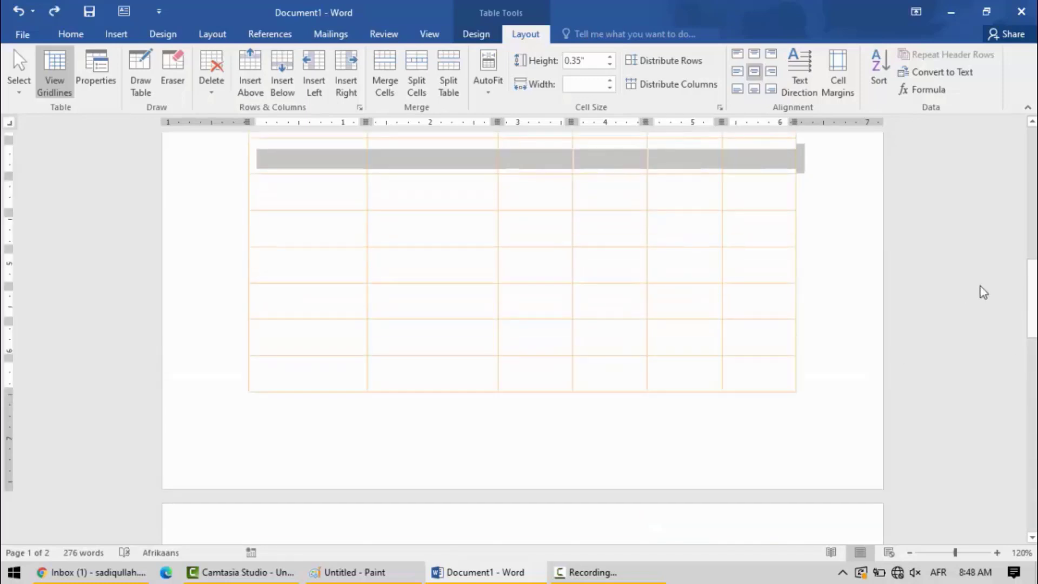
# Delete the nine empty rows on the first page directly below the last student row.
pyautogui.moveTo(776, 371); pyautogui.dragTo(294, 219)
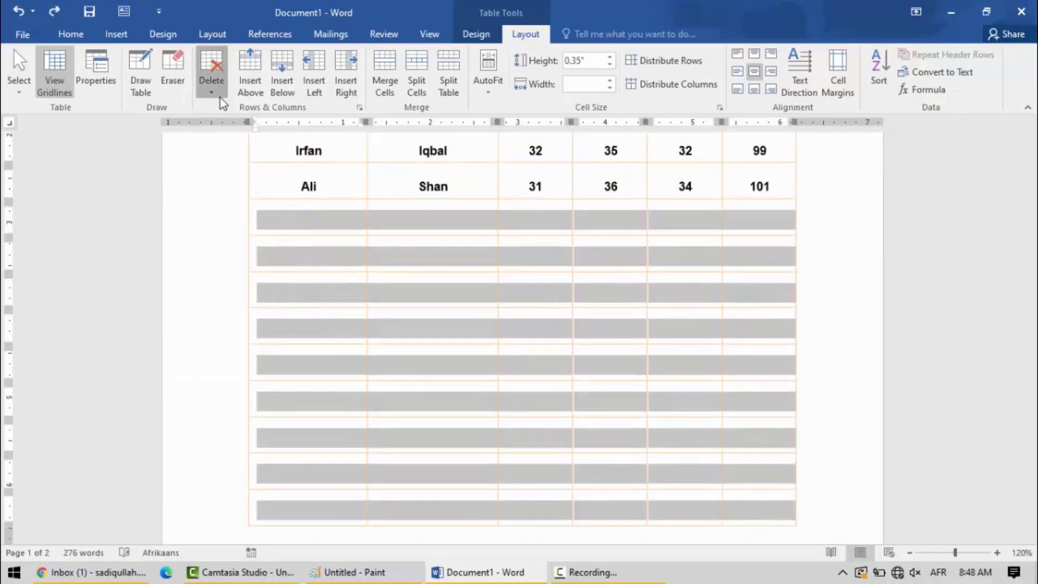
pyautogui.click(212, 76)
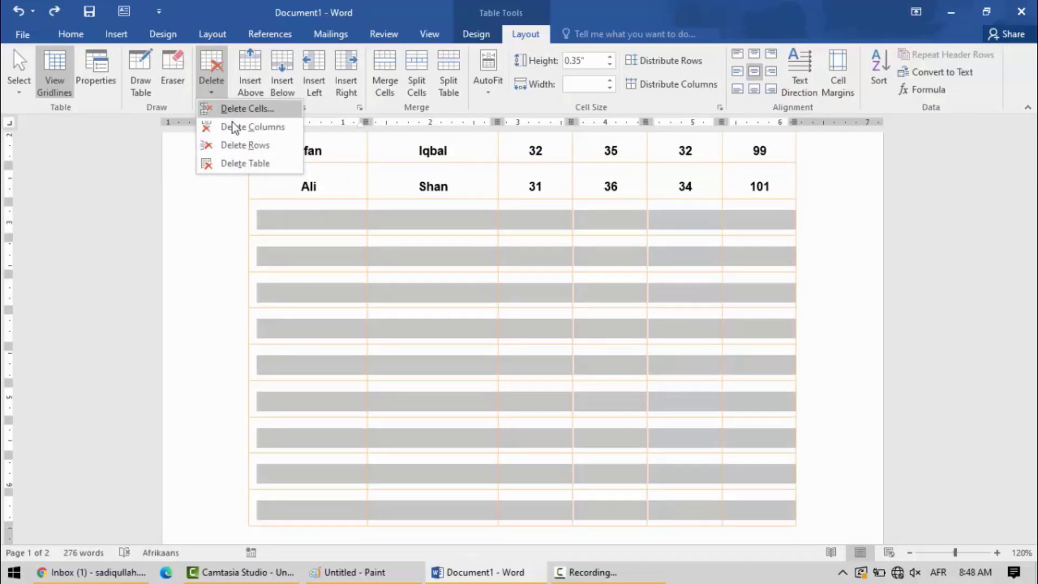
pyautogui.click(235, 146)
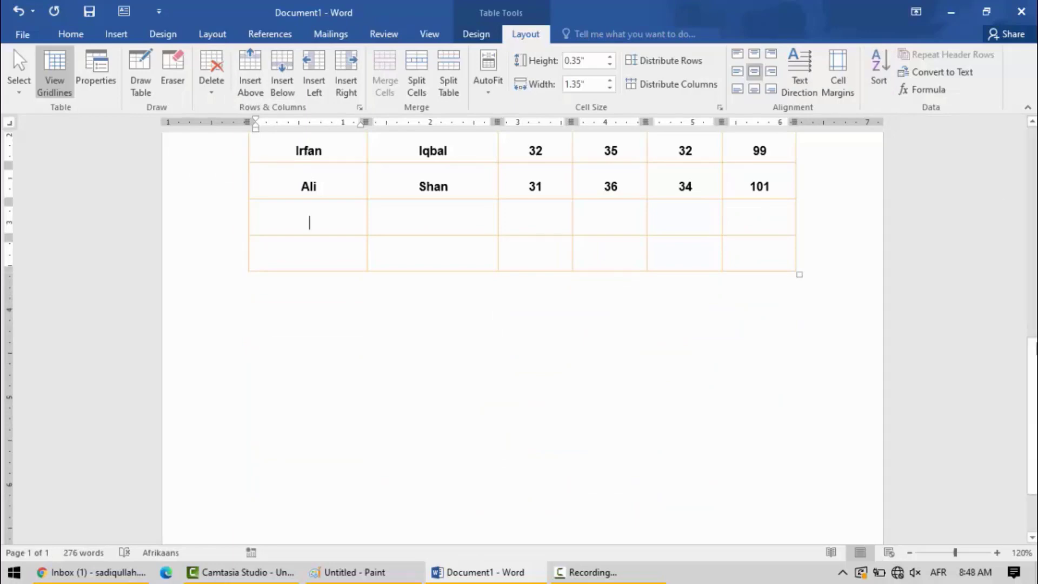
pyautogui.moveTo(1029, 383); pyautogui.dragTo(1027, 269)
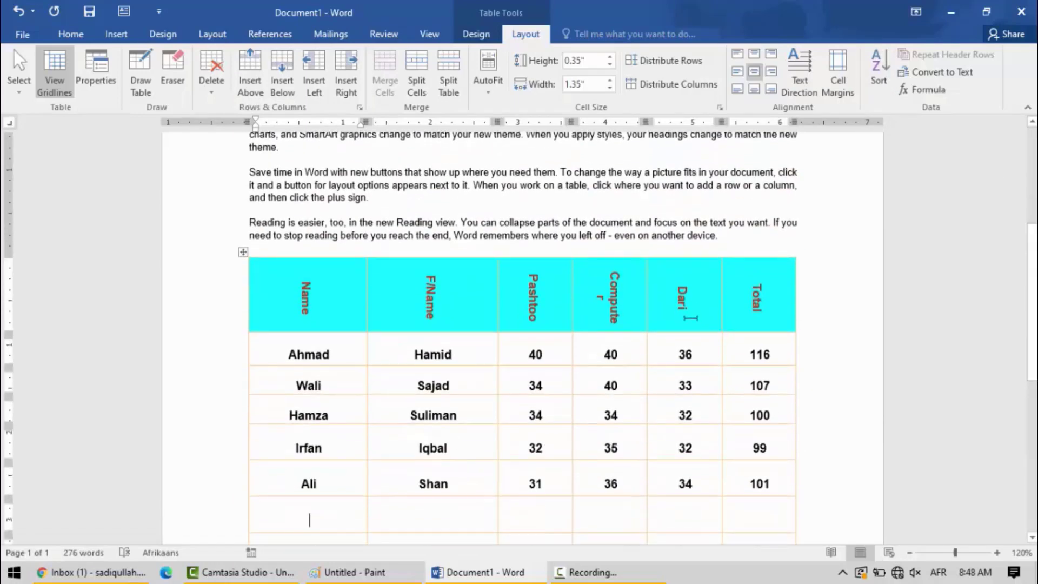
pyautogui.click(682, 306)
pyautogui.click(240, 352)
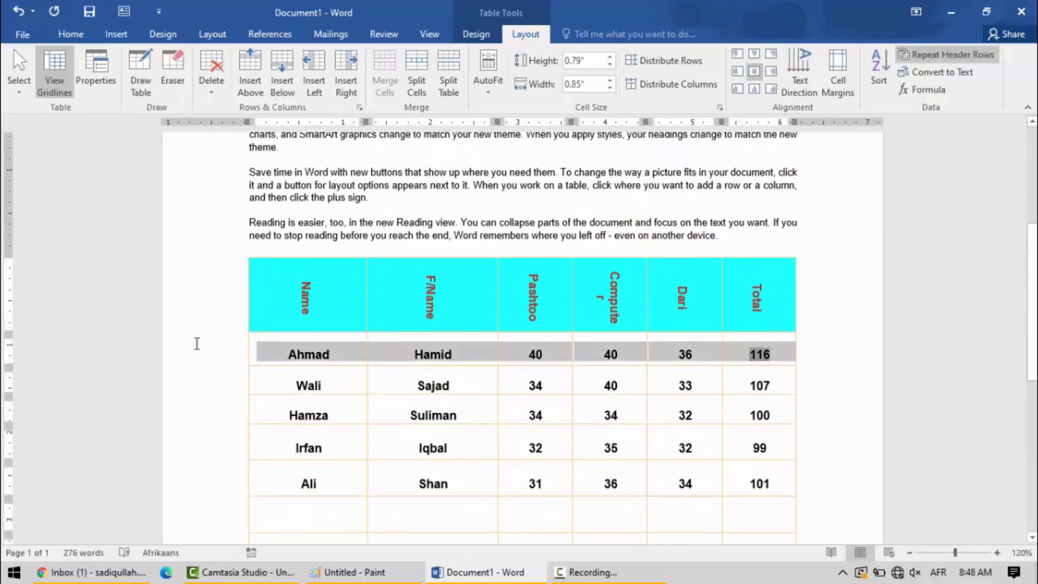
pyautogui.click(555, 316)
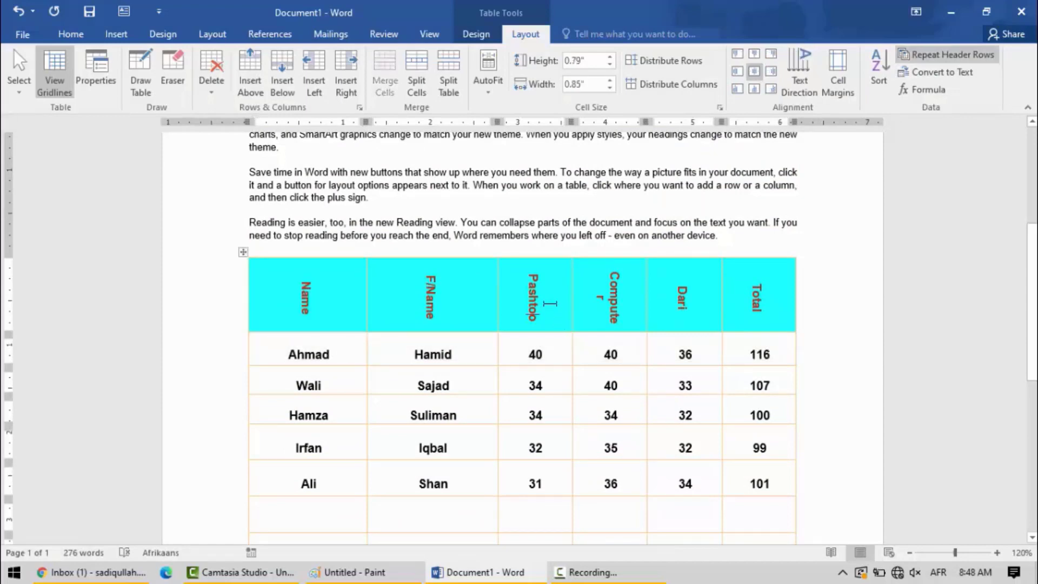
# Cycle the text in the Pashtoo header cell through the available text directions.
pyautogui.click(810, 64)
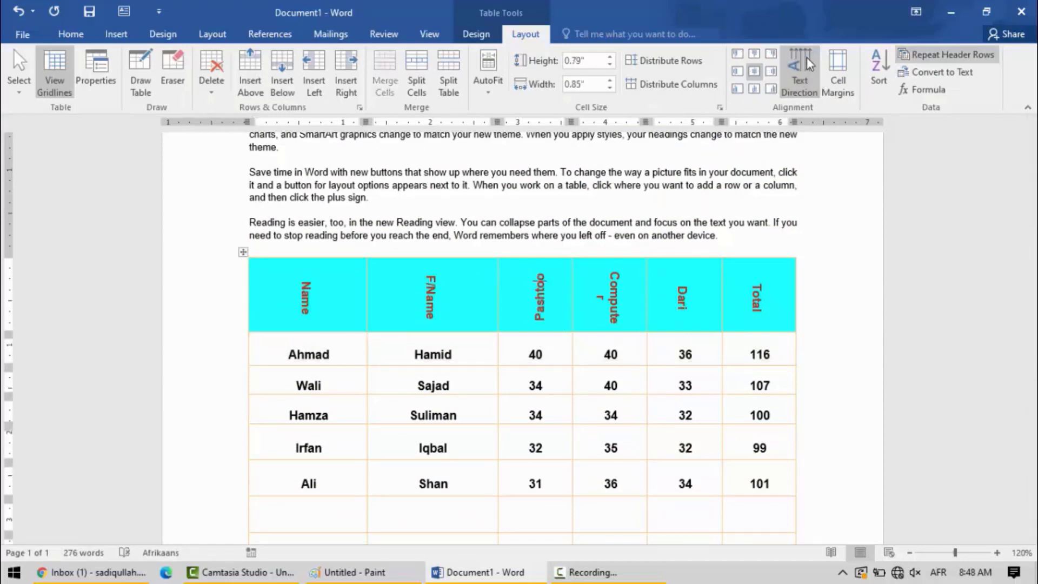
pyautogui.click(810, 64)
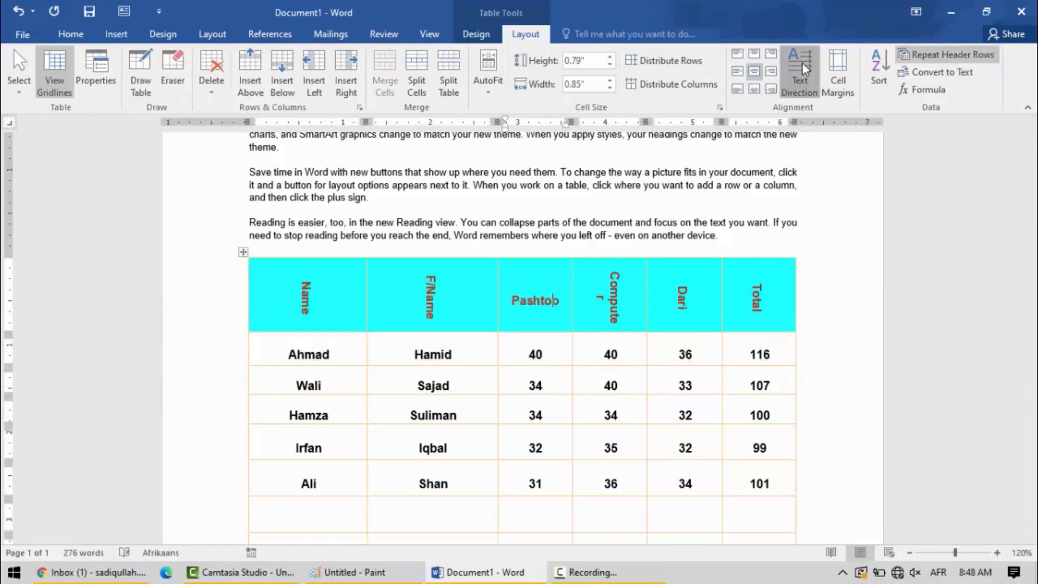
pyautogui.click(809, 64)
# Turn the text of the whole header row horizontal and reduce the row's height to about 0.31".
pyautogui.click(186, 289)
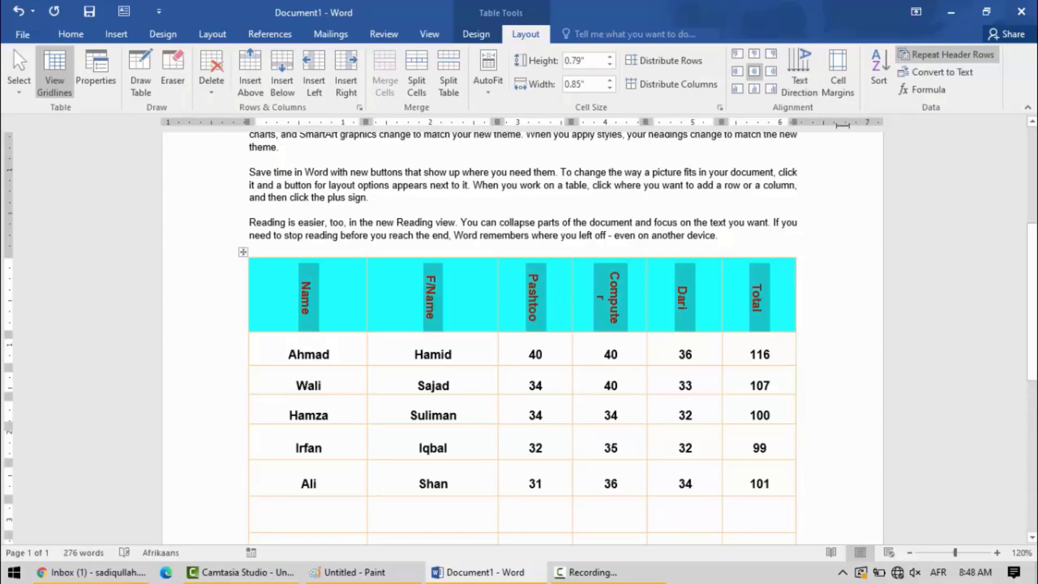
pyautogui.click(809, 66)
pyautogui.click(809, 66)
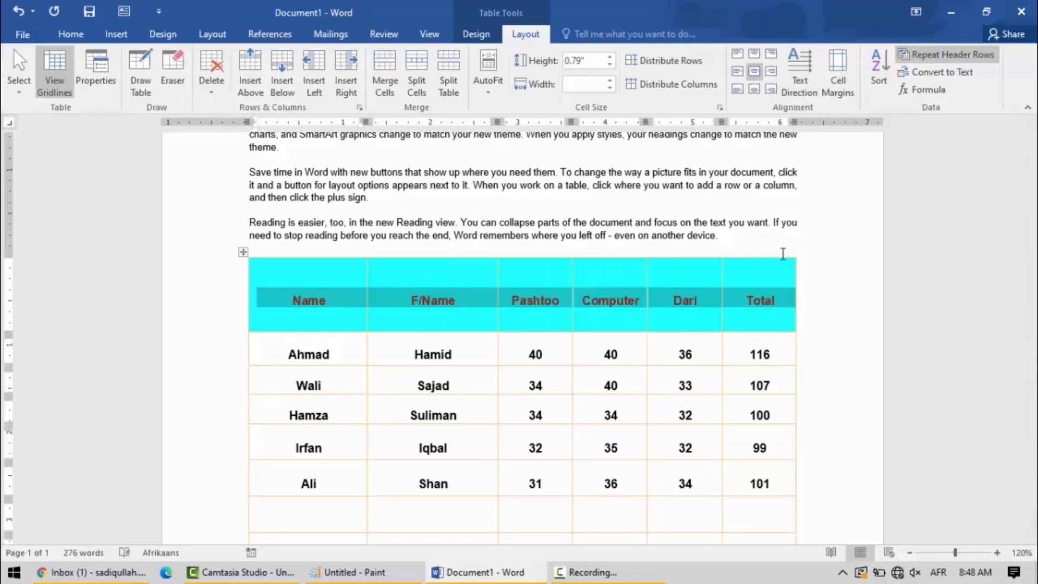
pyautogui.click(754, 304)
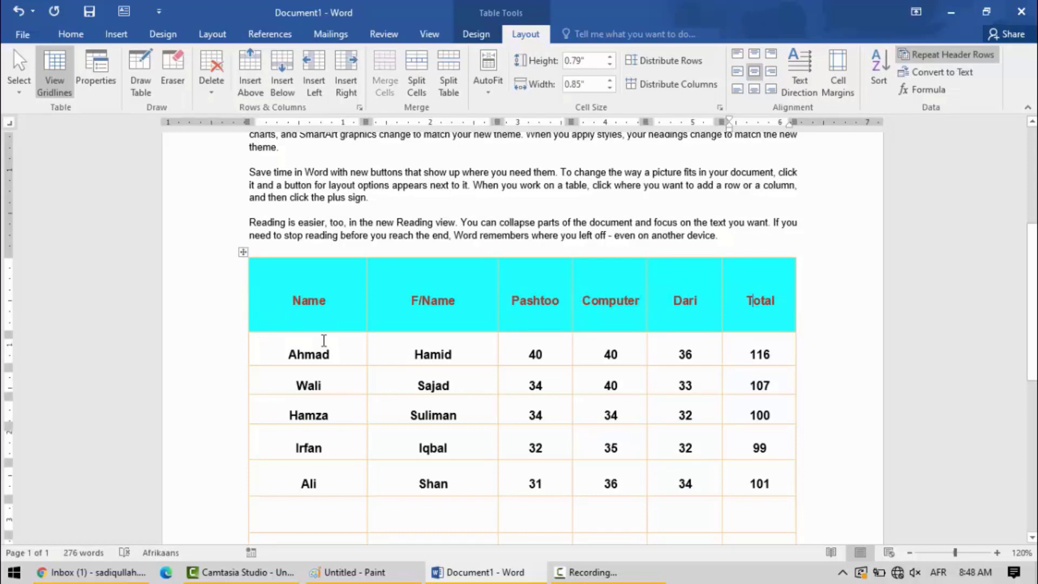
pyautogui.moveTo(326, 332); pyautogui.dragTo(328, 289)
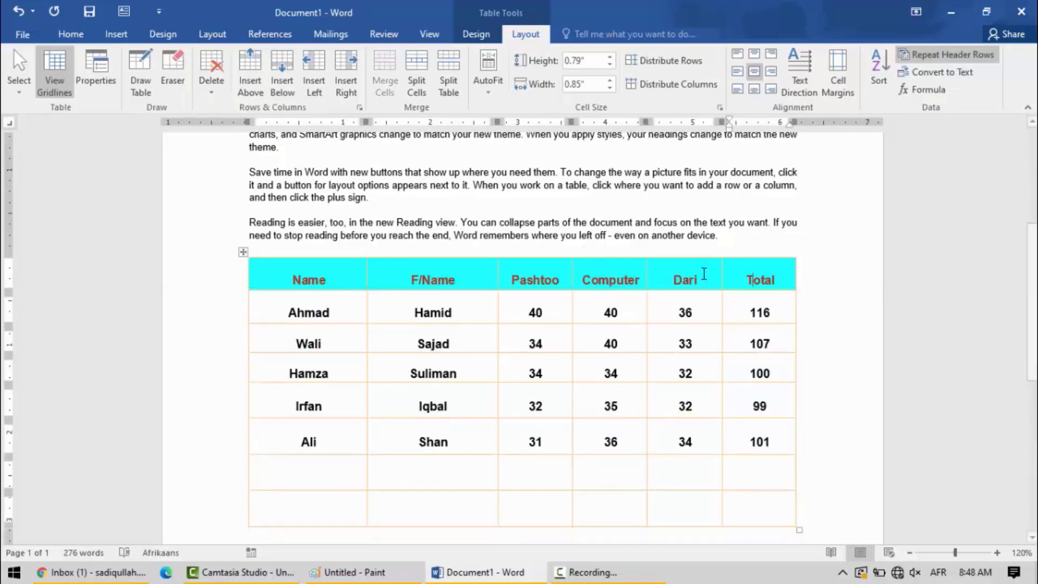
# With the header row set to repeat, insert empty rows below the two empty rows until the table reaches a second page.
pyautogui.moveTo(784, 285); pyautogui.dragTo(134, 285)
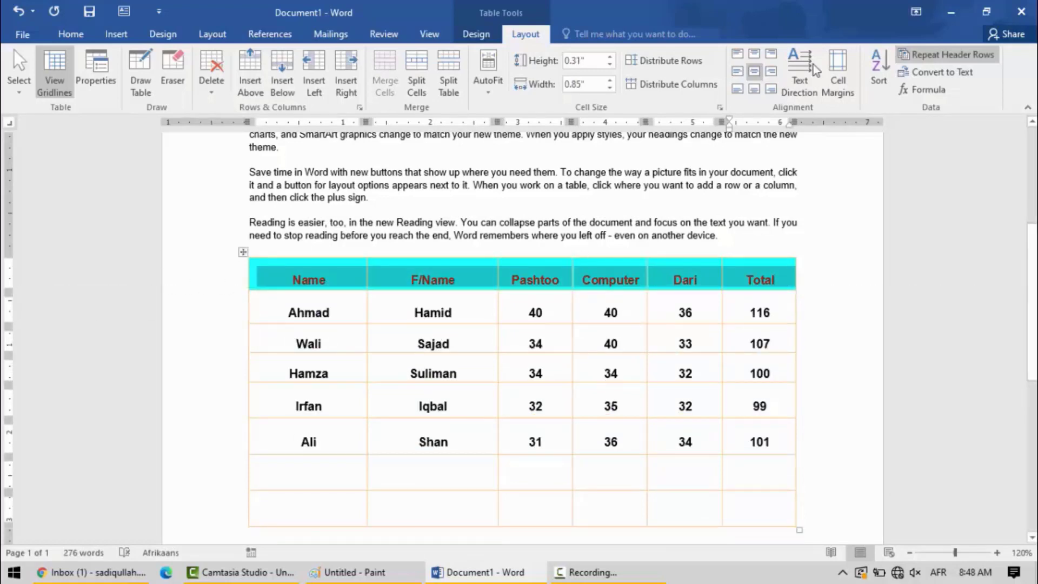
pyautogui.click(940, 57)
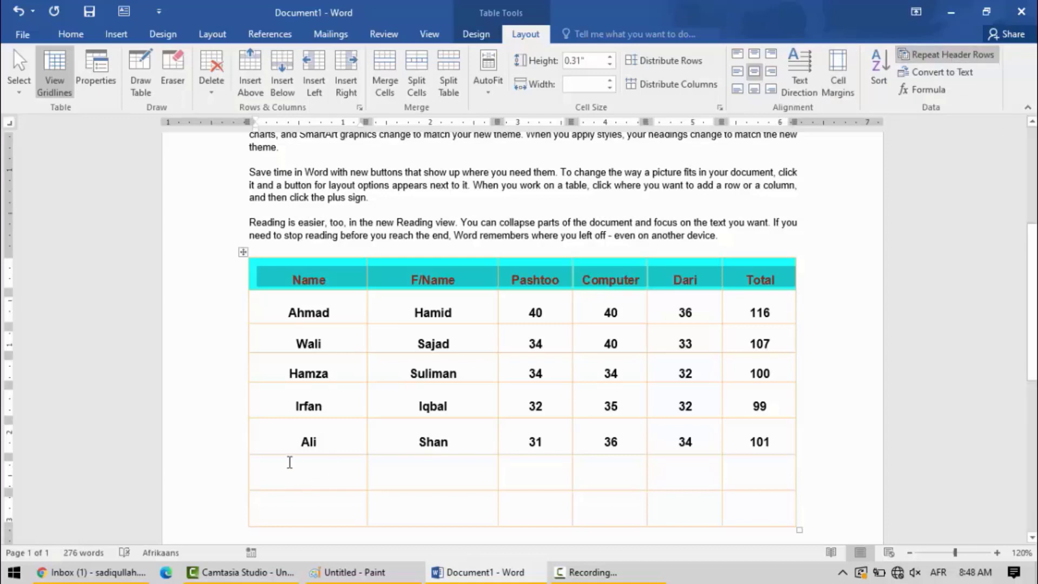
pyautogui.moveTo(289, 462); pyautogui.dragTo(787, 489)
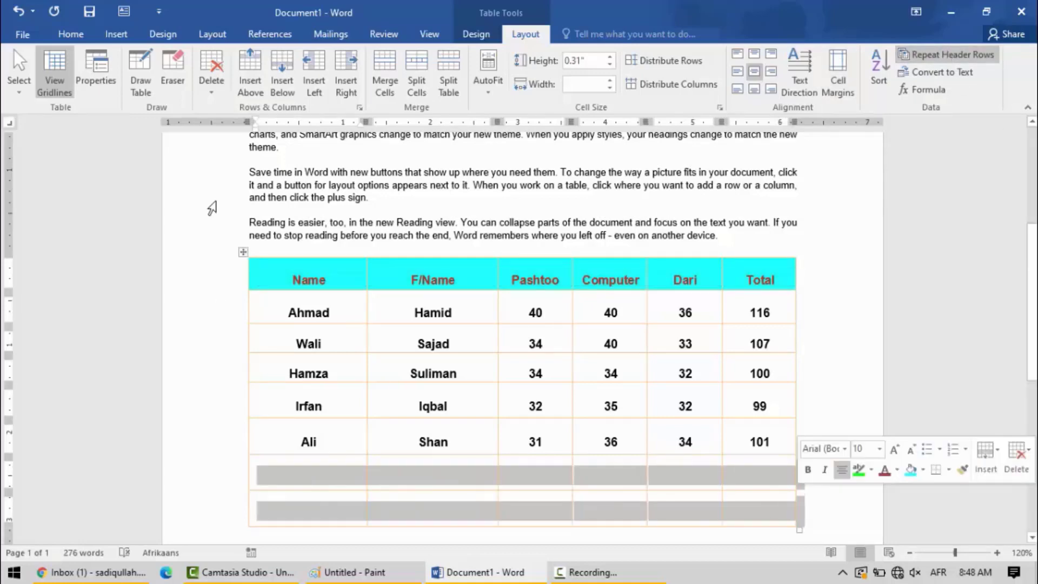
pyautogui.click(282, 76)
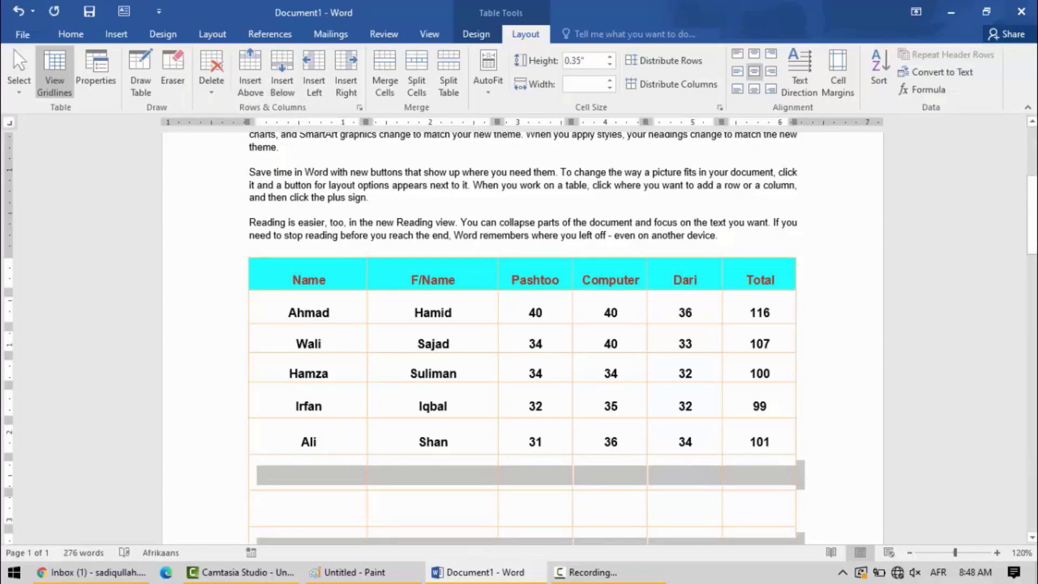
pyautogui.moveTo(1032, 210)
pyautogui.mouseDown()
pyautogui.moveTo(1032, 414)
pyautogui.moveTo(1029, 200)
pyautogui.moveTo(1027, 224)
pyautogui.mouseUp()
# Launch another winword session with a blank document and set it to left-to-right English input.
pyautogui.press('super+r')
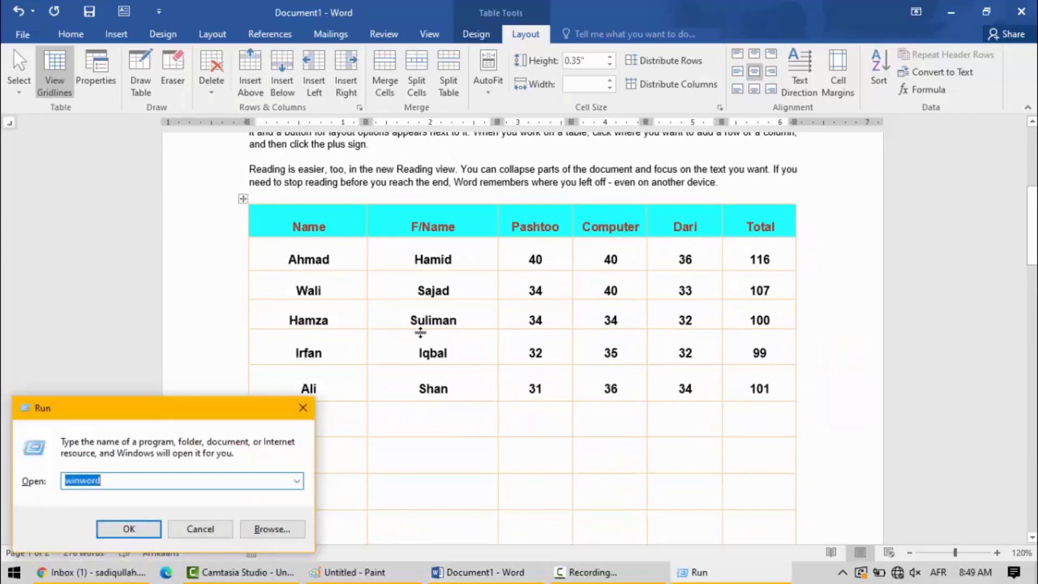
pyautogui.press('Return')
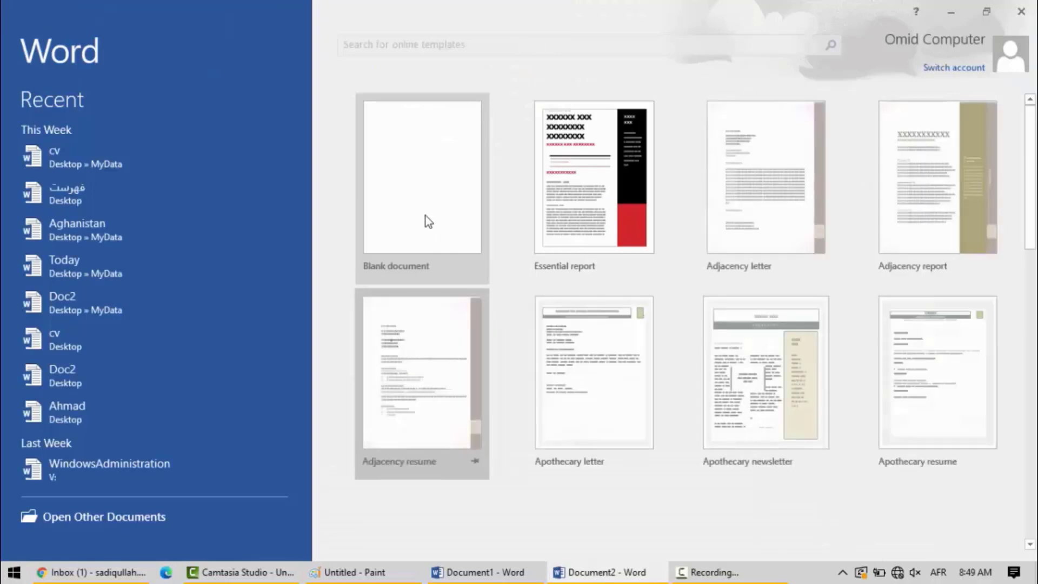
pyautogui.click(432, 217)
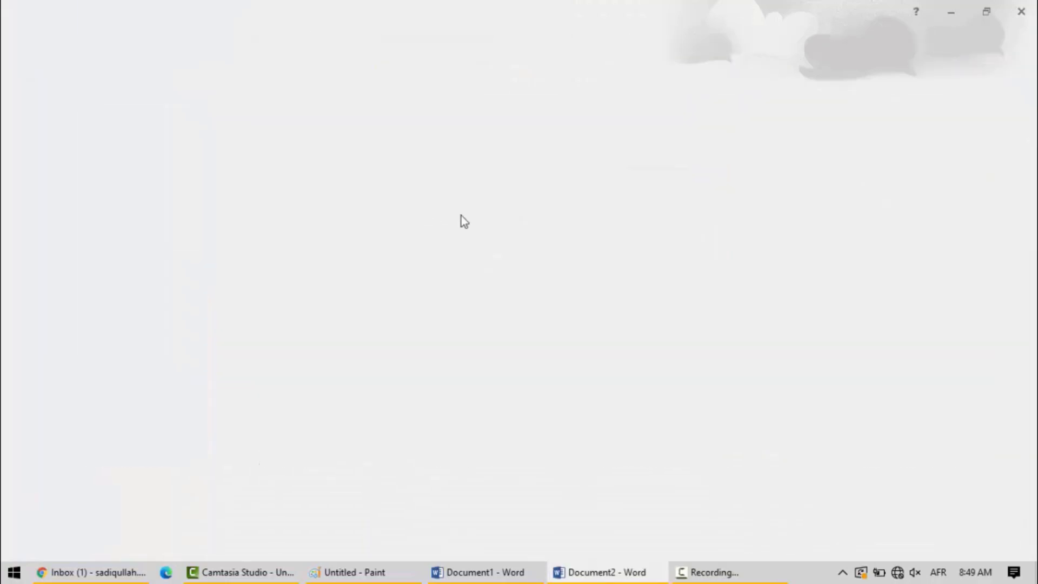
pyautogui.hotkey('alt', 'shift')
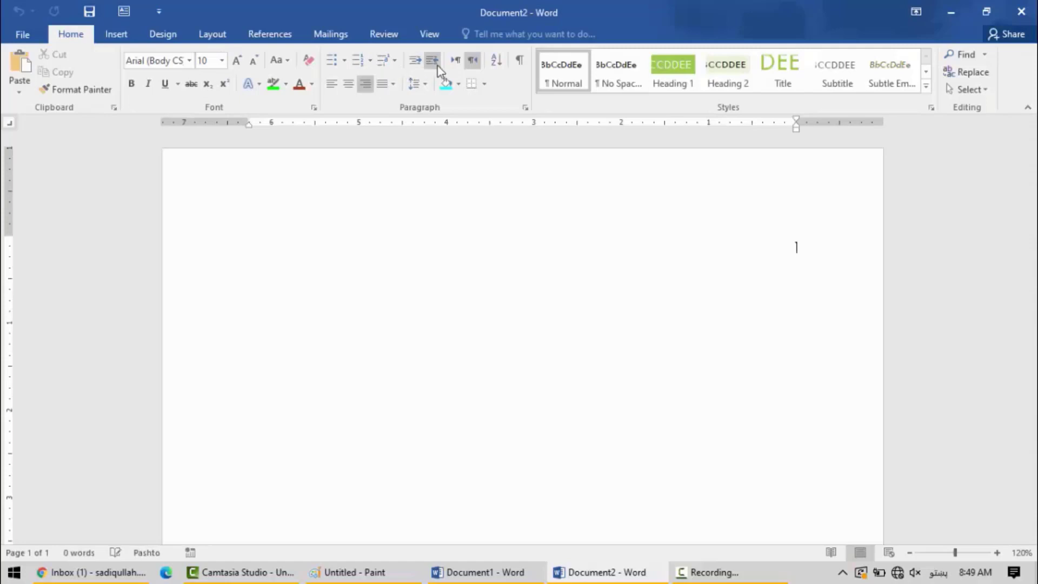
pyautogui.hotkey('alt', 'shift')
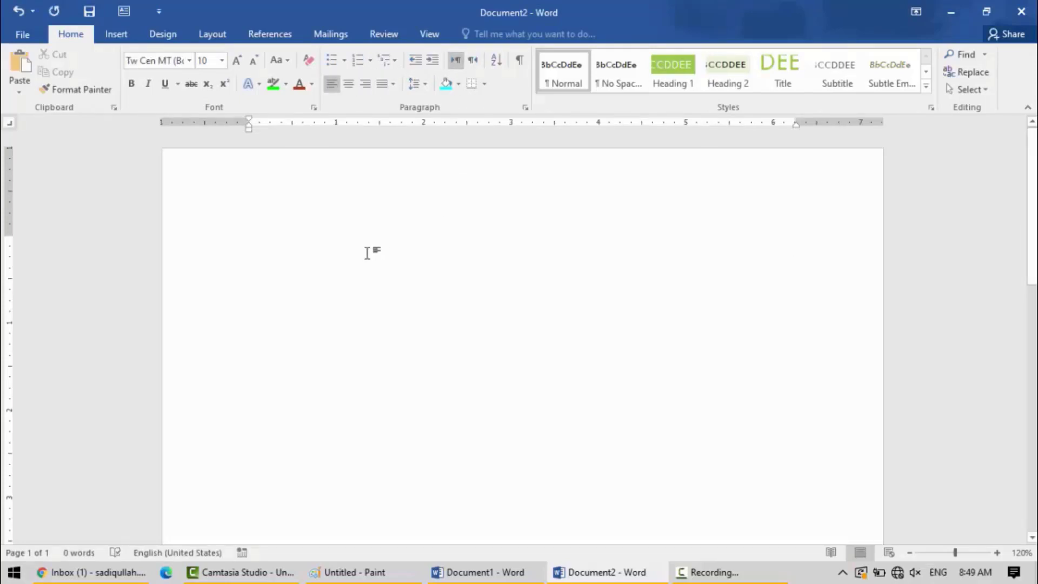
# Minimise the Document1 window and insert a table with five columns and one row in the blank document.
pyautogui.click(487, 572)
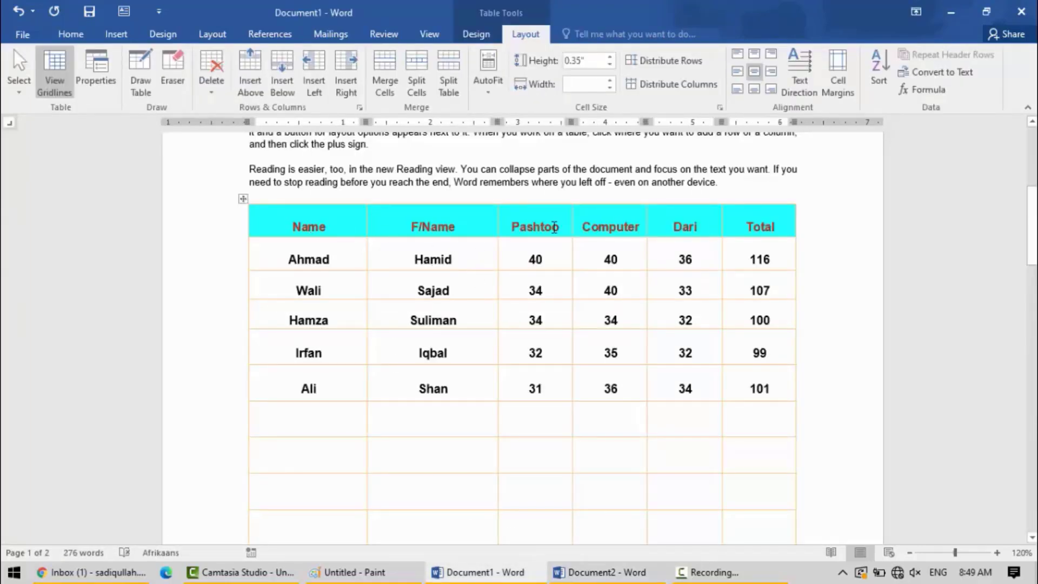
pyautogui.click(953, 14)
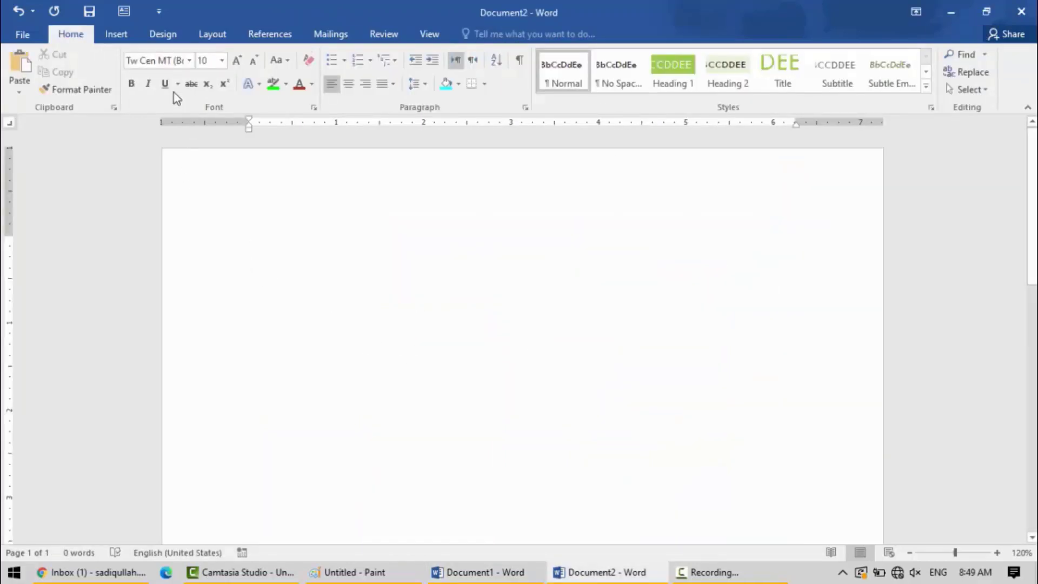
pyautogui.click(128, 42)
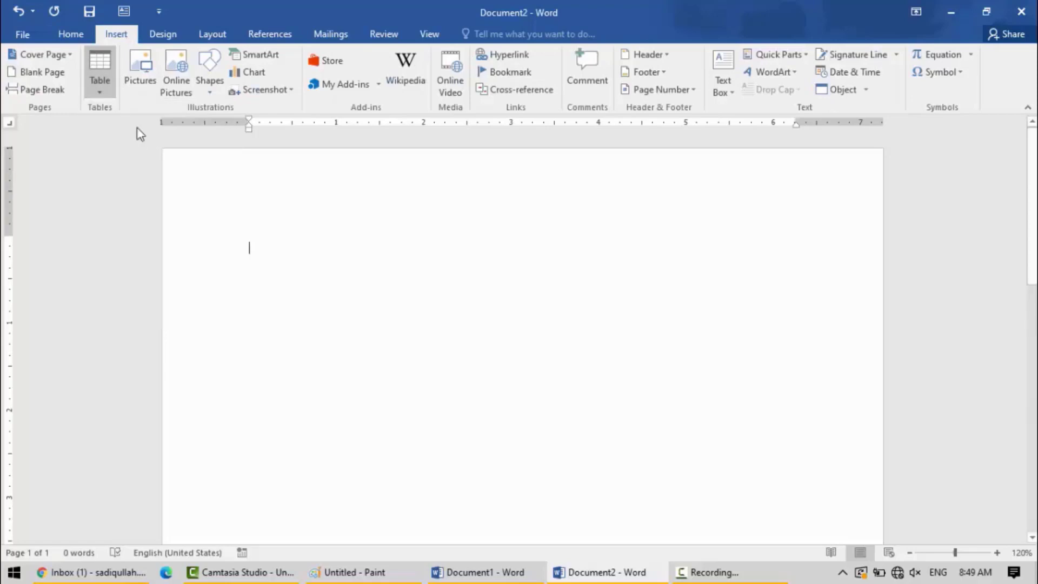
pyautogui.click(98, 97)
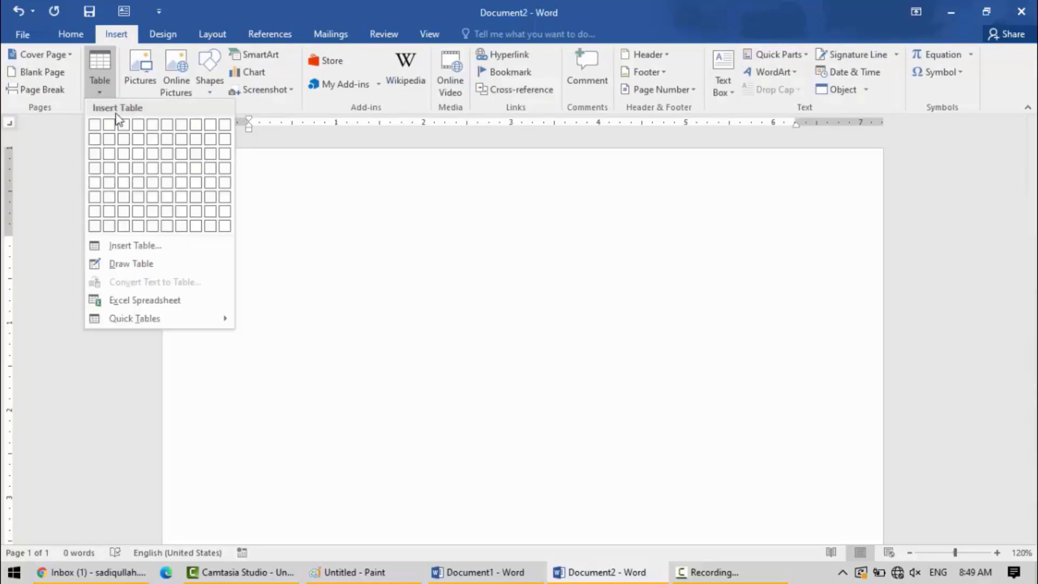
pyautogui.click(152, 125)
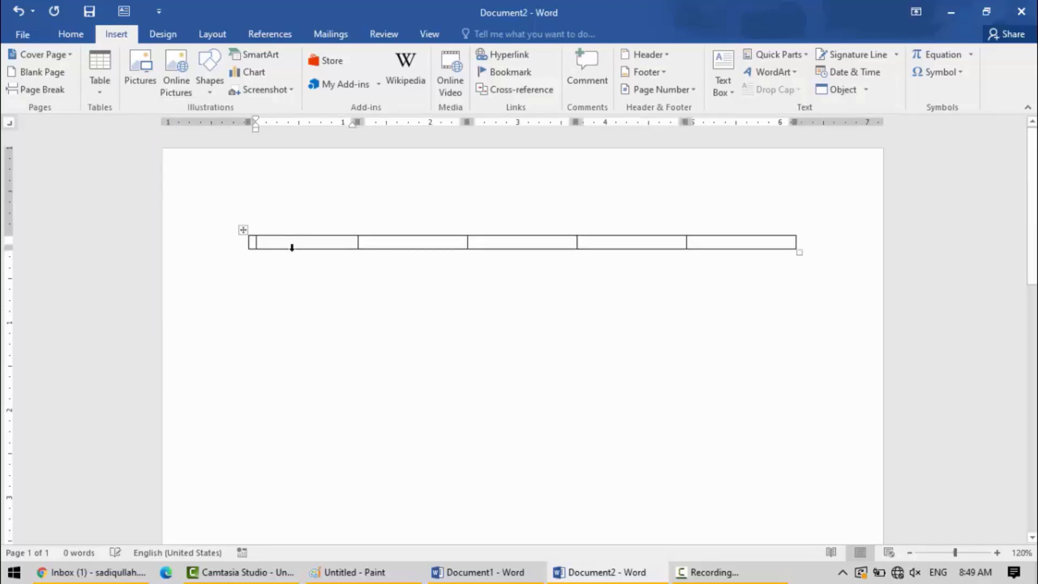
# Fill the five cells of the header row with Name, FnAme, Pashto, Compuer and total.
pyautogui.write('ahm')
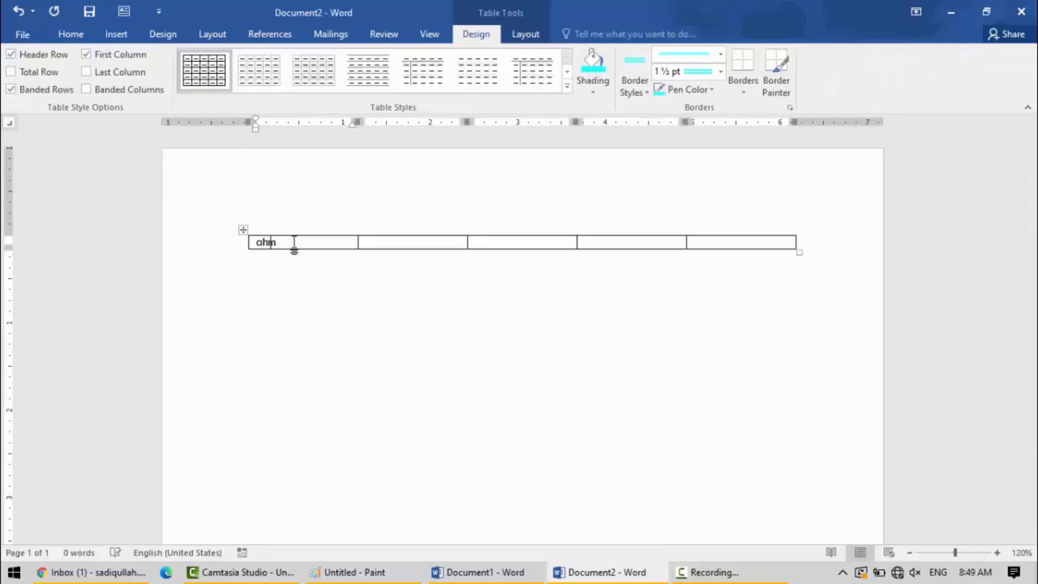
pyautogui.press('Tab')
pyautogui.click(294, 241)
pyautogui.press('BackSpace')
pyautogui.press('BackSpace')
pyautogui.press('BackSpace')
pyautogui.press('BackSpace')
pyautogui.write('Name')
pyautogui.press('Tab')
pyautogui.press('Tab')
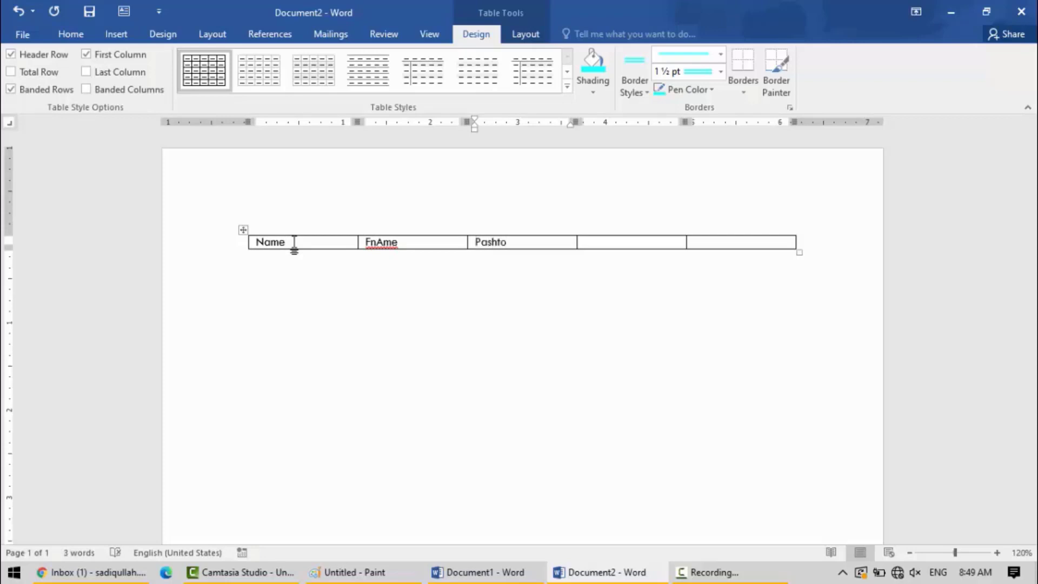
pyautogui.press('Tab')
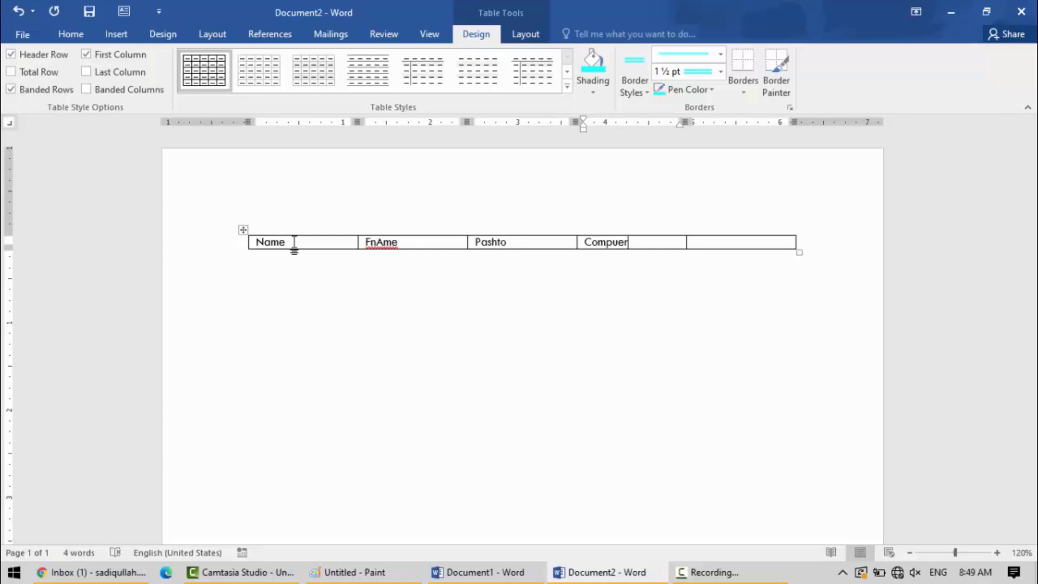
pyautogui.press('Tab')
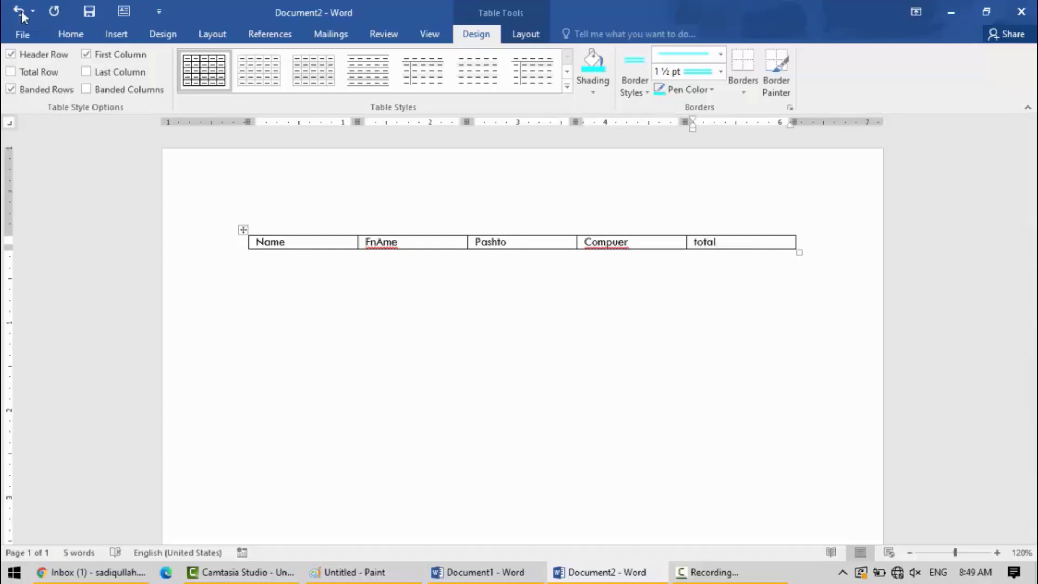
# Insert two empty rows, one at a time, below the header row.
pyautogui.rightClick(306, 242)
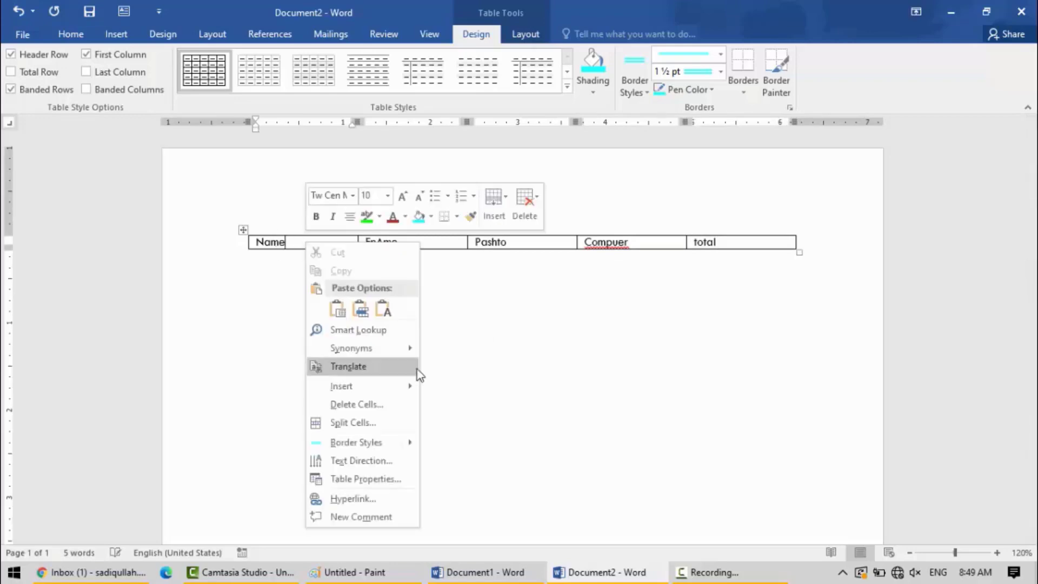
pyautogui.moveTo(378, 391)
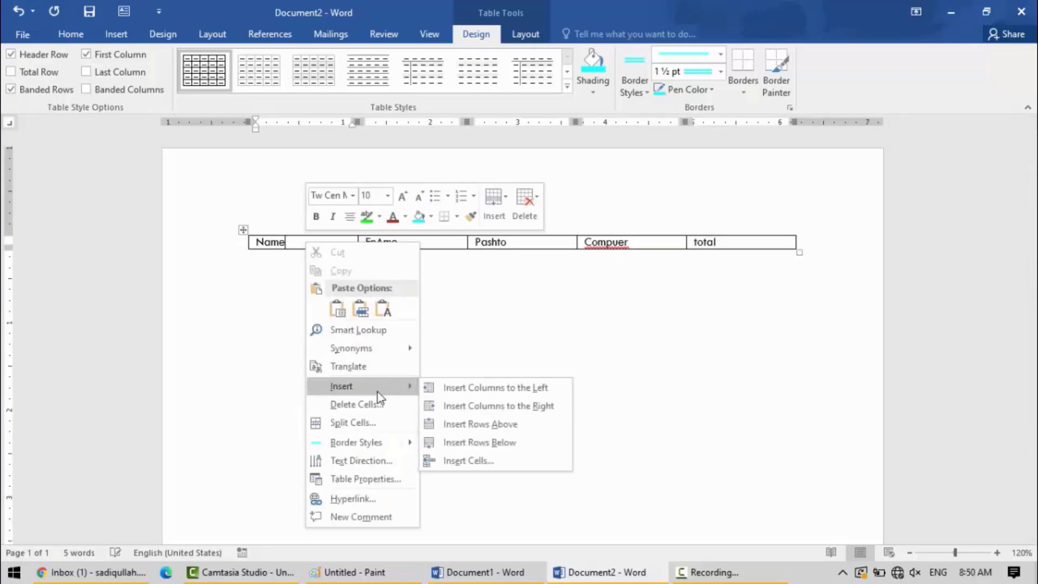
pyautogui.click(472, 443)
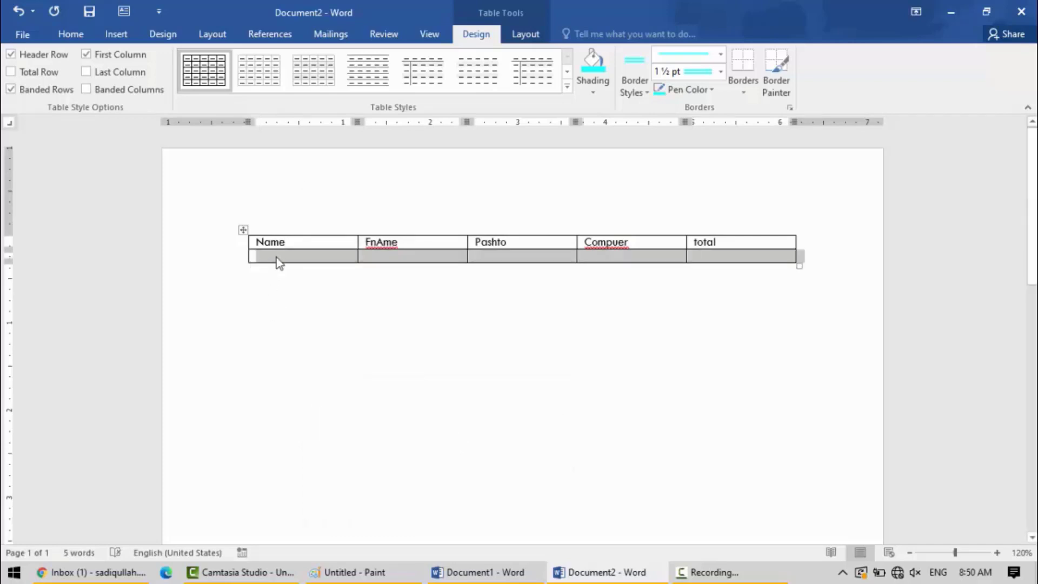
pyautogui.rightClick(279, 262)
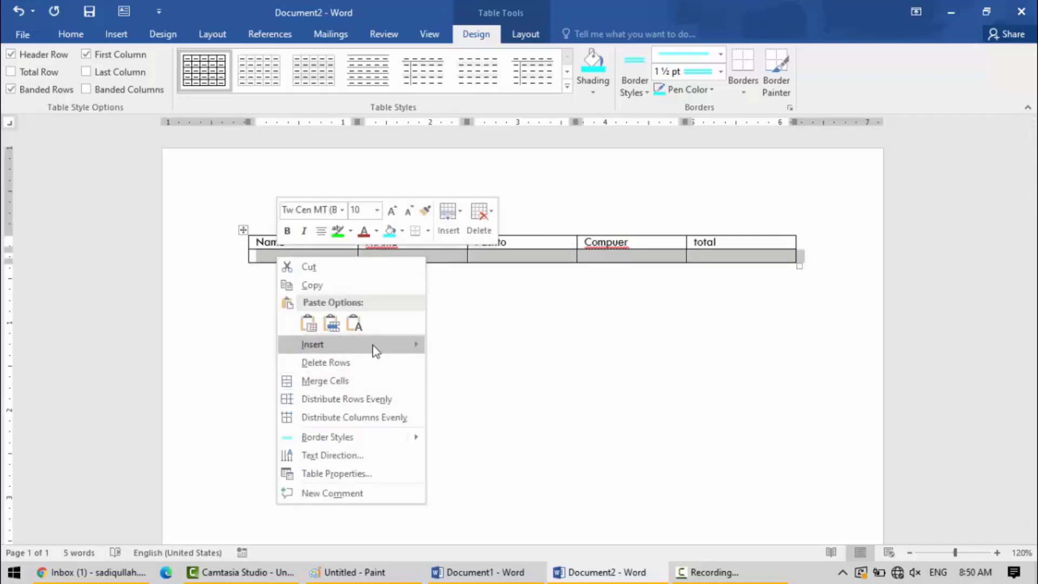
pyautogui.moveTo(376, 352)
pyautogui.click(499, 399)
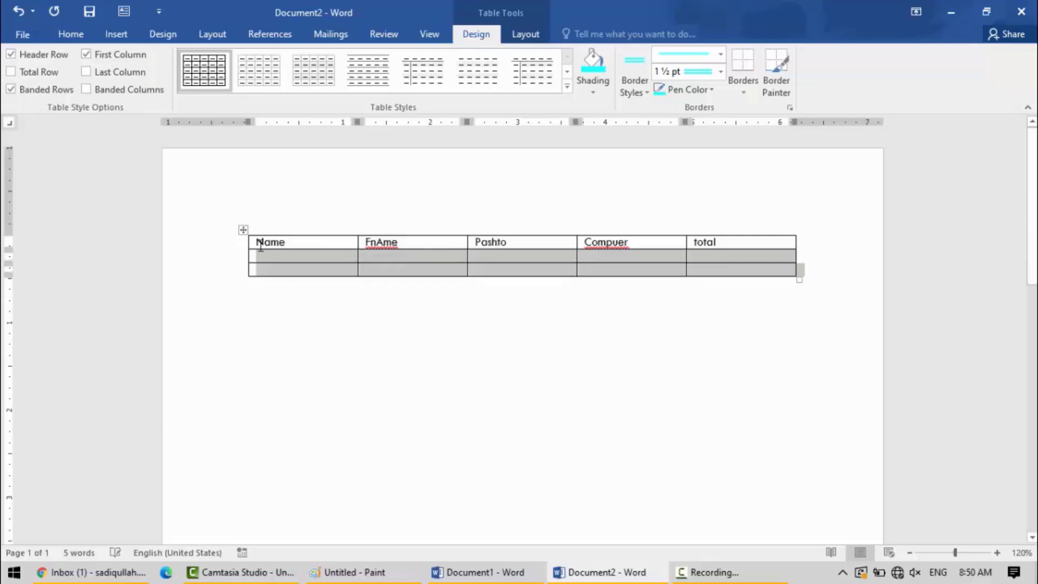
# Insert one more empty row below the first empty row and select all three empty rows.
pyautogui.moveTo(259, 257); pyautogui.dragTo(724, 285)
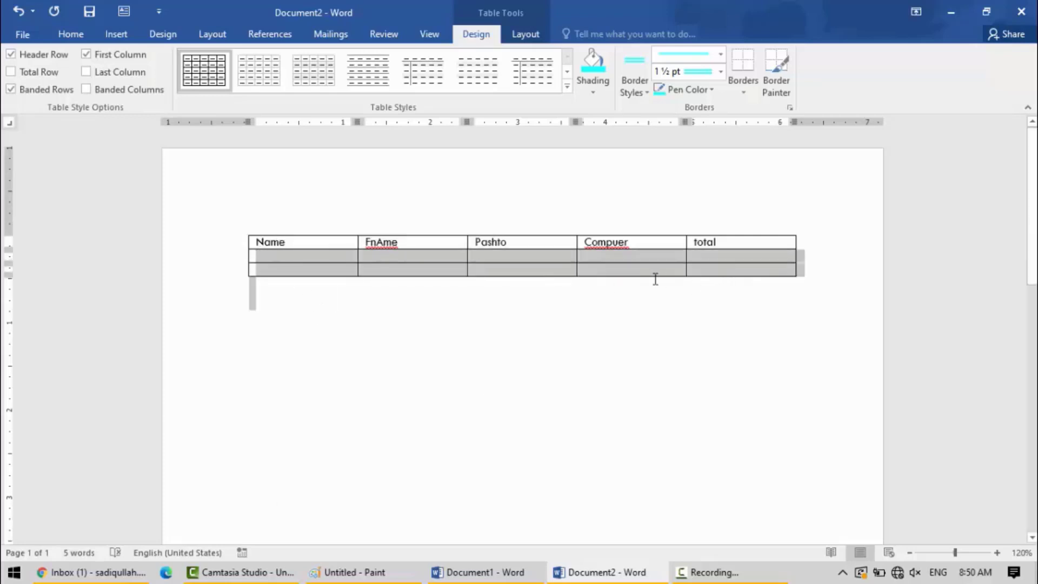
pyautogui.rightClick(313, 258)
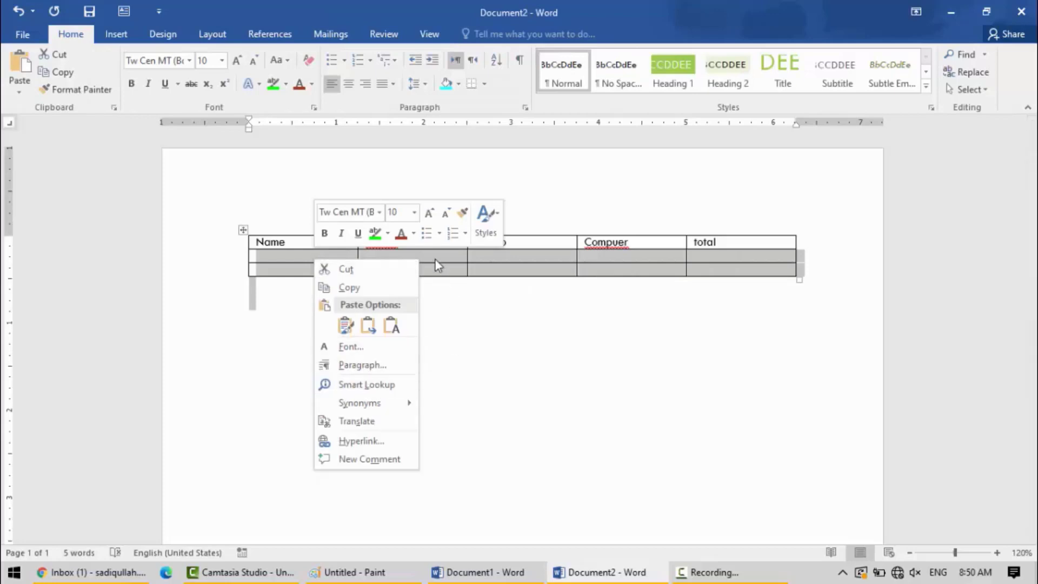
pyautogui.click(435, 259)
pyautogui.rightClick(309, 256)
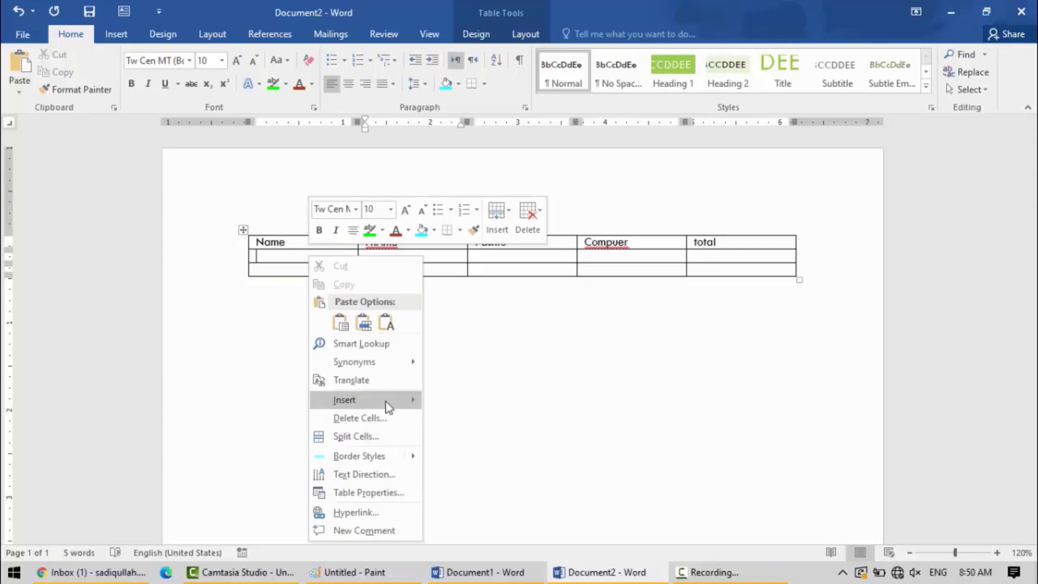
pyautogui.moveTo(373, 400)
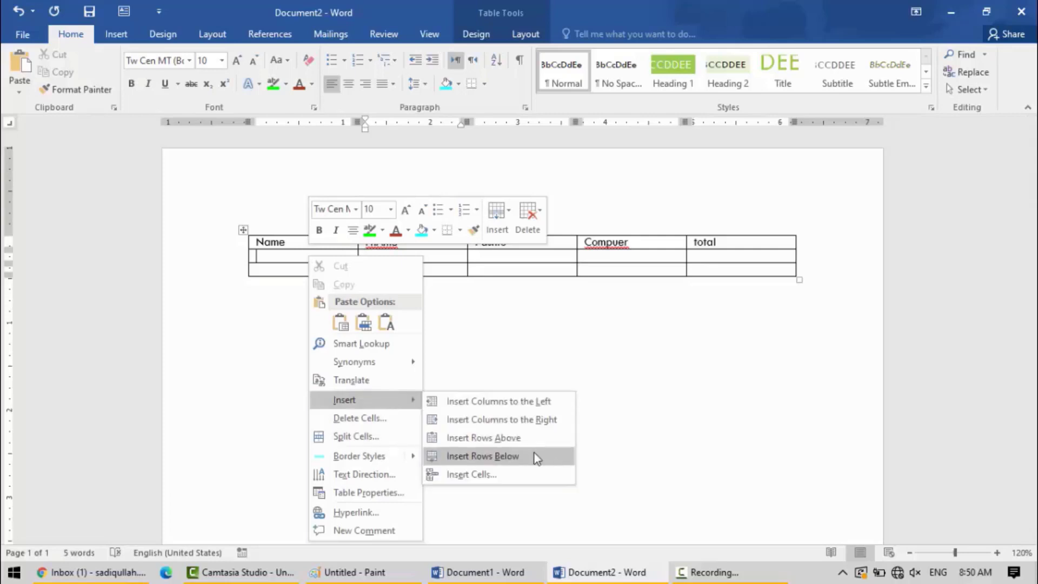
pyautogui.click(484, 457)
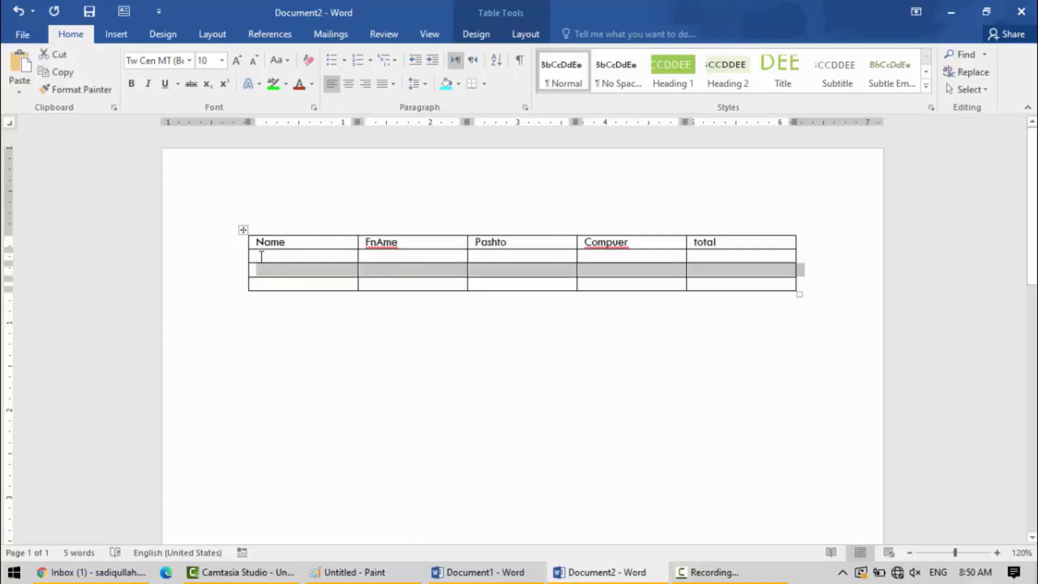
pyautogui.moveTo(261, 256); pyautogui.dragTo(695, 292)
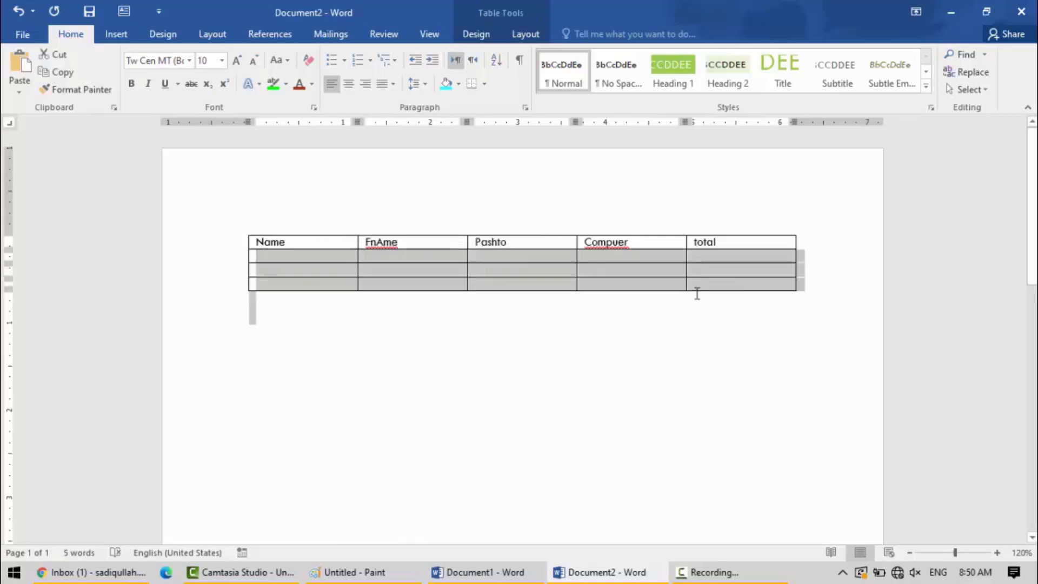
# Insert blocks of three rows below the selected rows until the table has 18 empty rows, and set its header row to repeat.
pyautogui.click(486, 38)
pyautogui.click(525, 34)
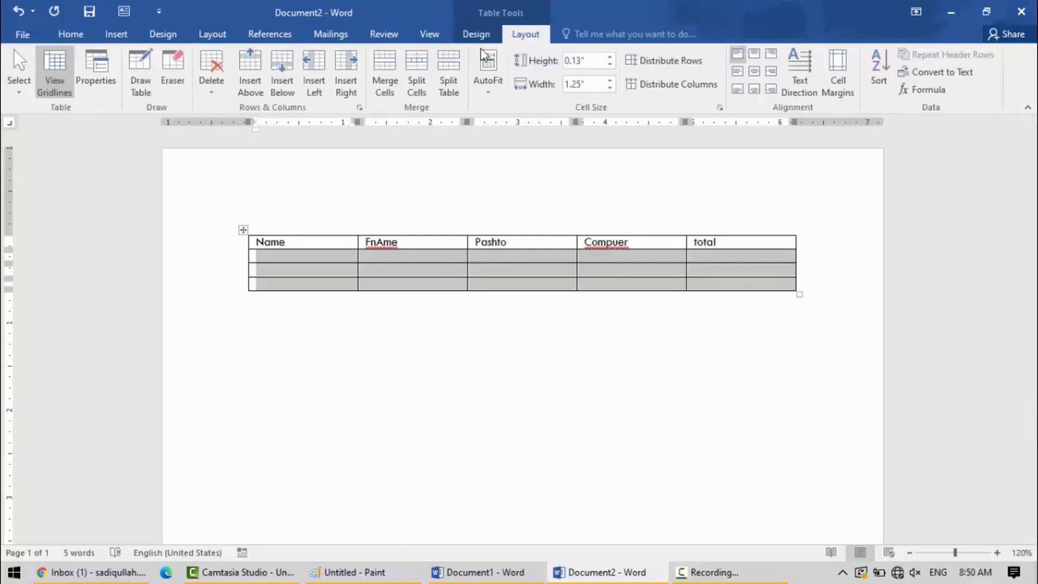
pyautogui.click(283, 73)
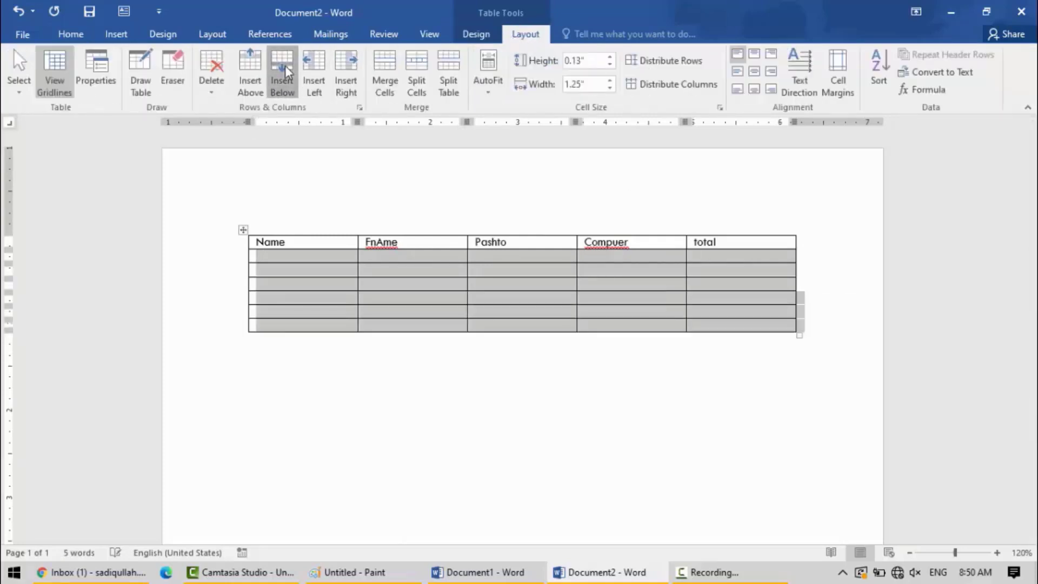
pyautogui.click(284, 73)
pyautogui.click(284, 72)
pyautogui.click(286, 72)
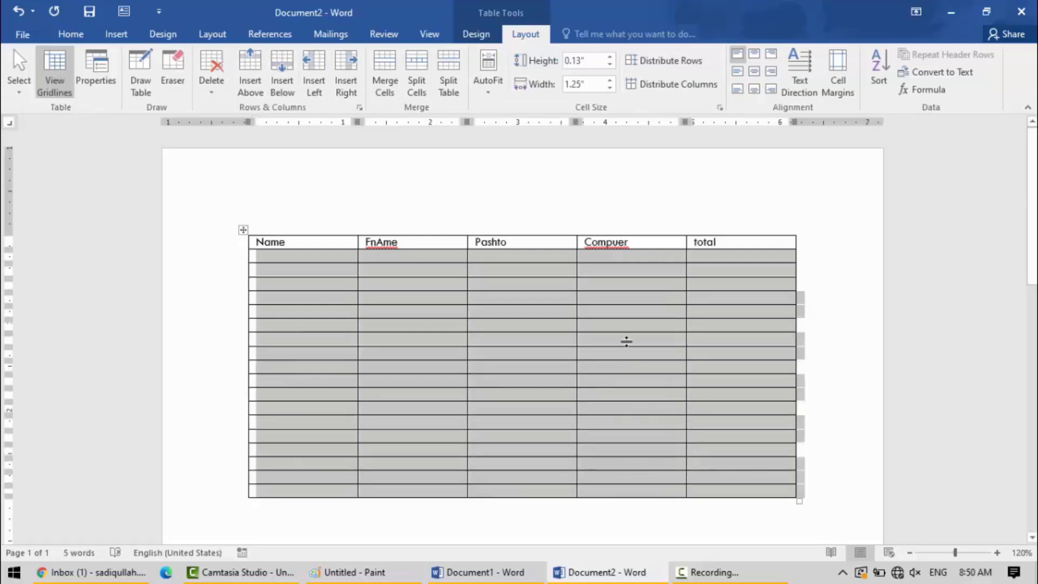
pyautogui.moveTo(728, 243); pyautogui.dragTo(287, 241)
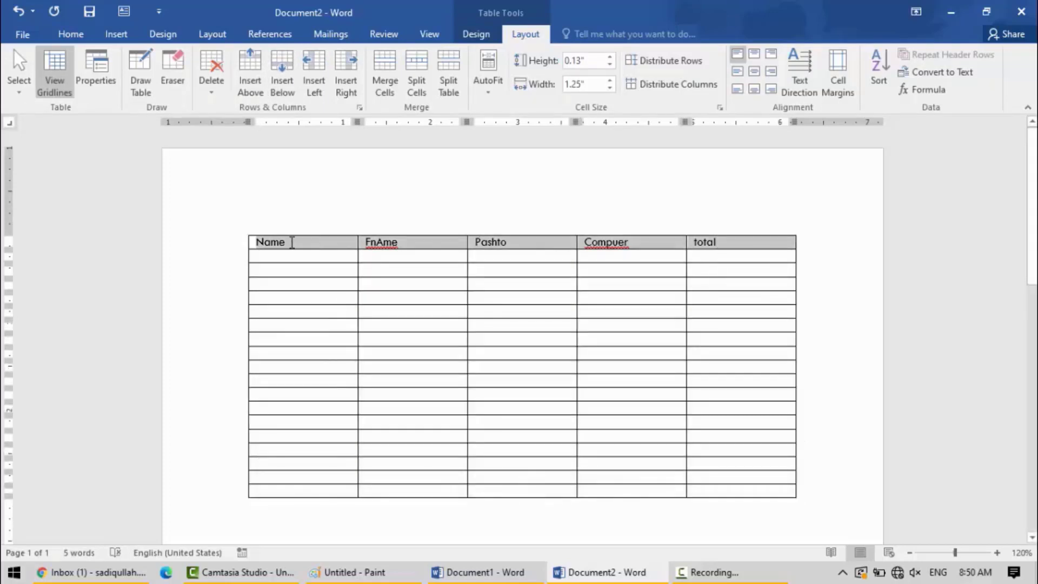
pyautogui.click(946, 53)
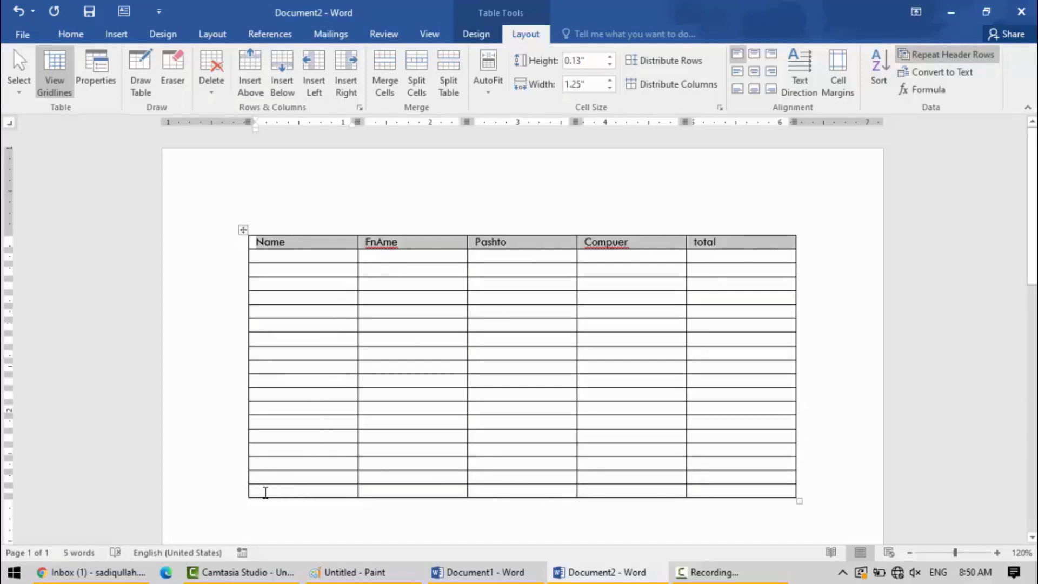
# Select the rows from the fifth empty row down and insert equal blocks of rows below until the table continues onto page 2.
pyautogui.moveTo(266, 491); pyautogui.dragTo(714, 310)
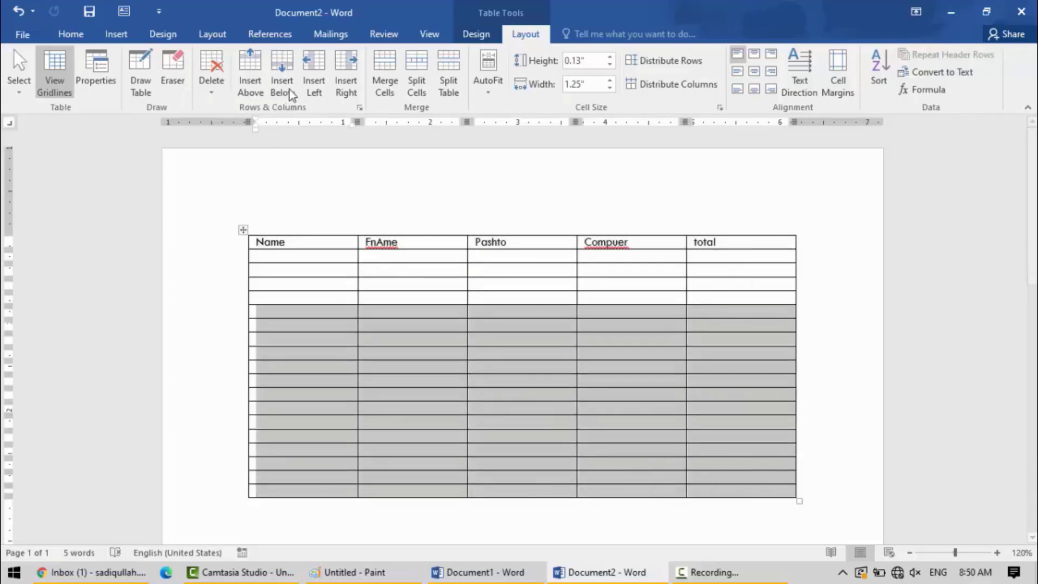
pyautogui.click(294, 60)
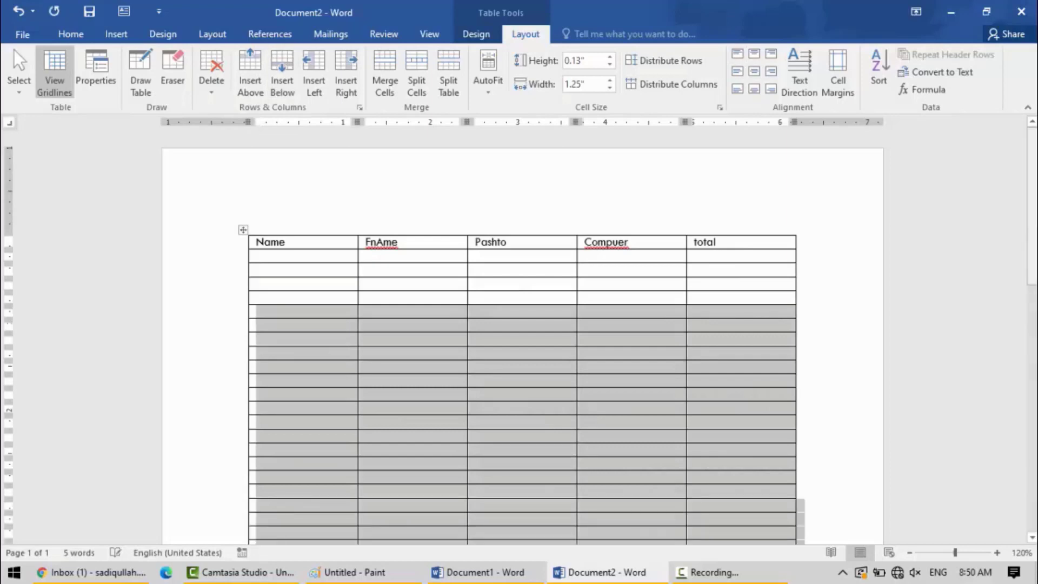
pyautogui.moveTo(1031, 244); pyautogui.dragTo(1031, 468)
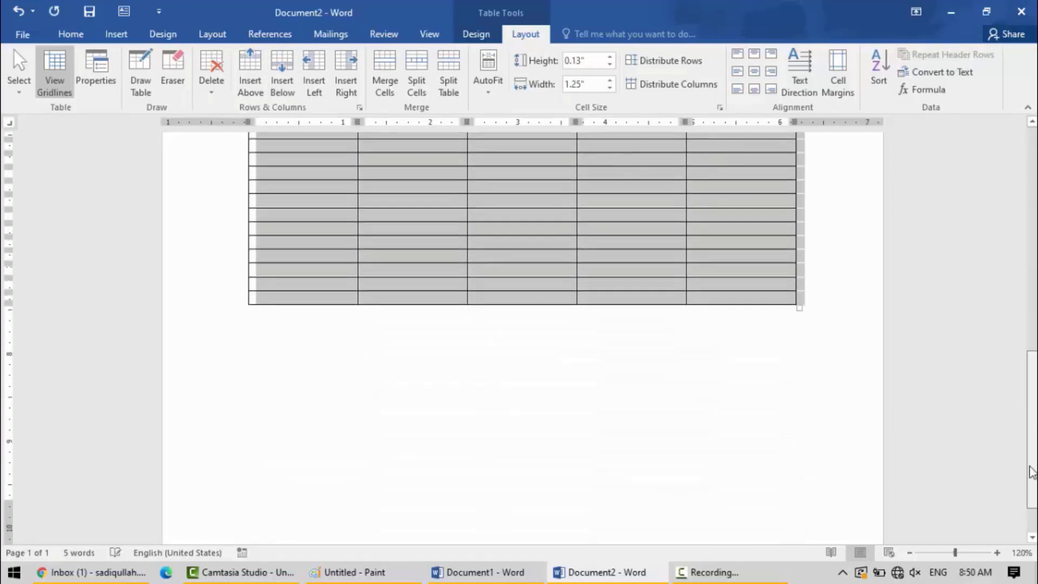
pyautogui.click(281, 78)
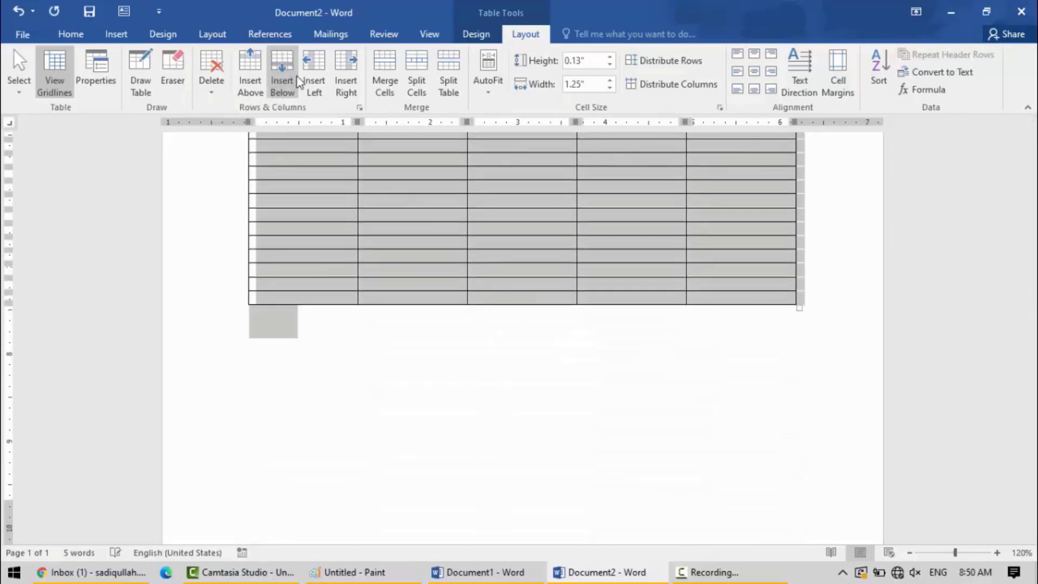
pyautogui.moveTo(1031, 312); pyautogui.dragTo(1032, 397)
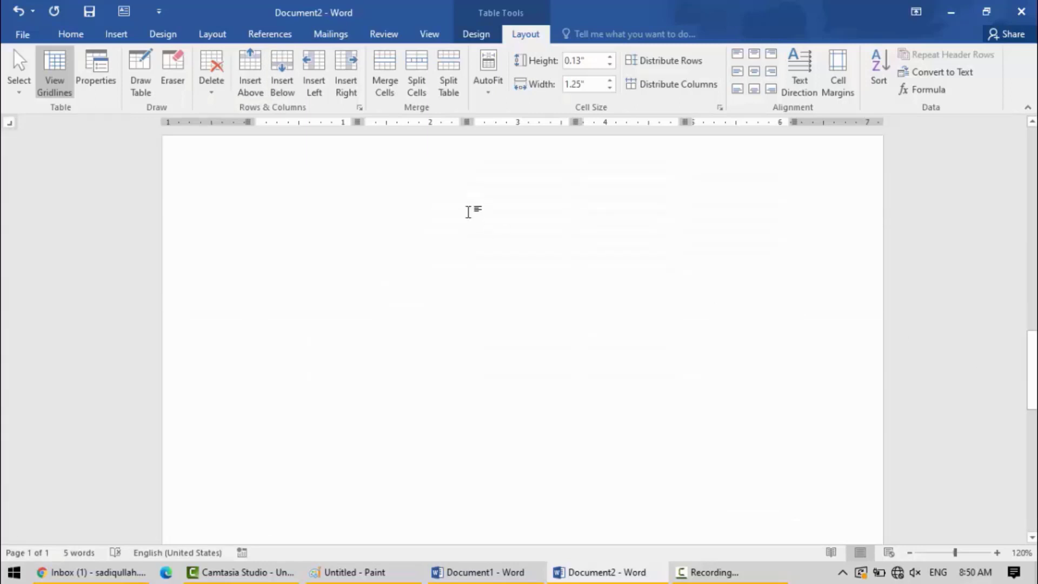
pyautogui.click(281, 77)
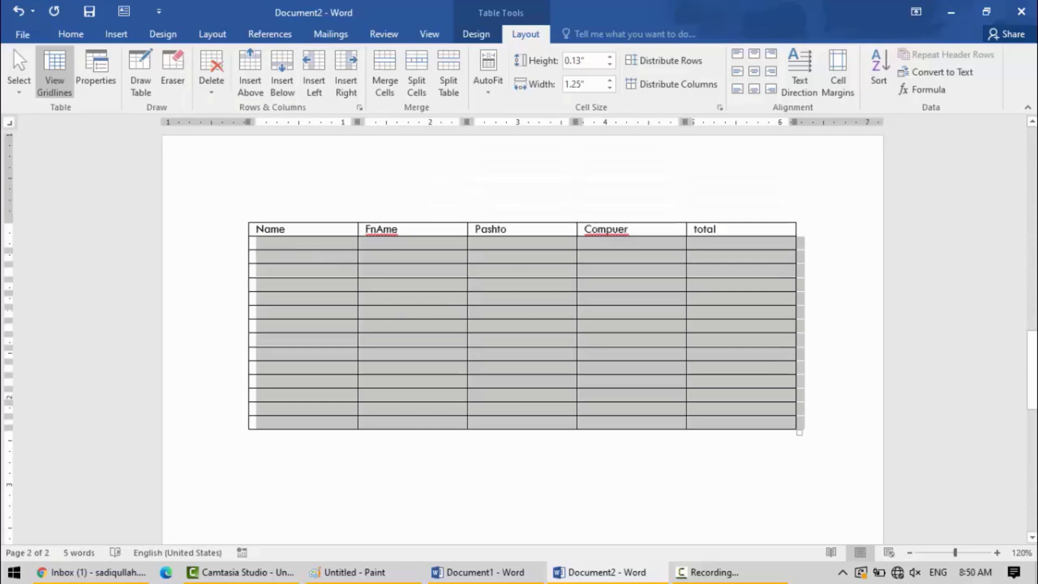
# Compare the header row on the first page with the top of the table on the second page.
pyautogui.moveTo(1032, 373); pyautogui.dragTo(1035, 169)
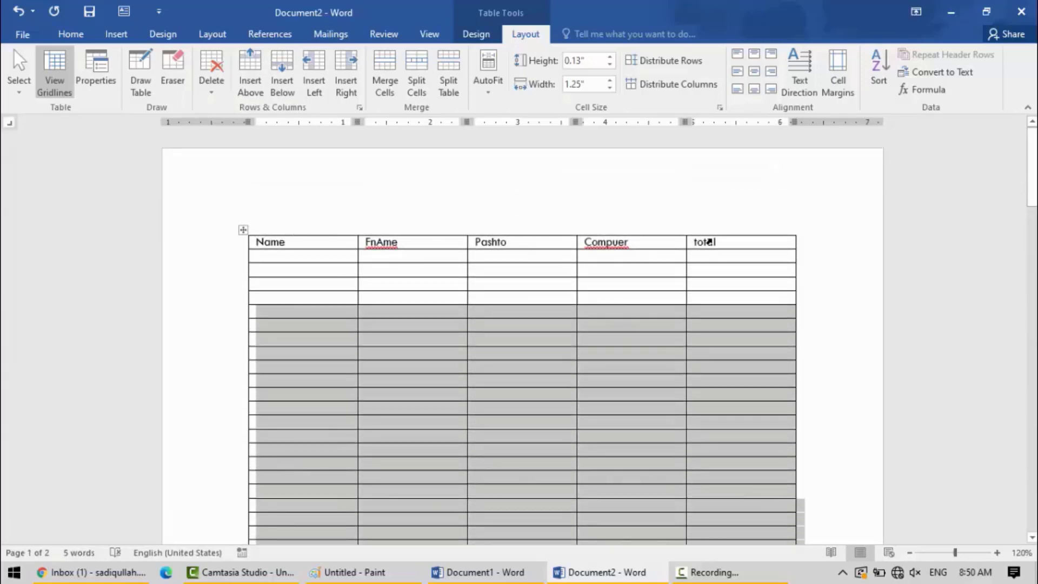
pyautogui.moveTo(1031, 162); pyautogui.dragTo(1031, 368)
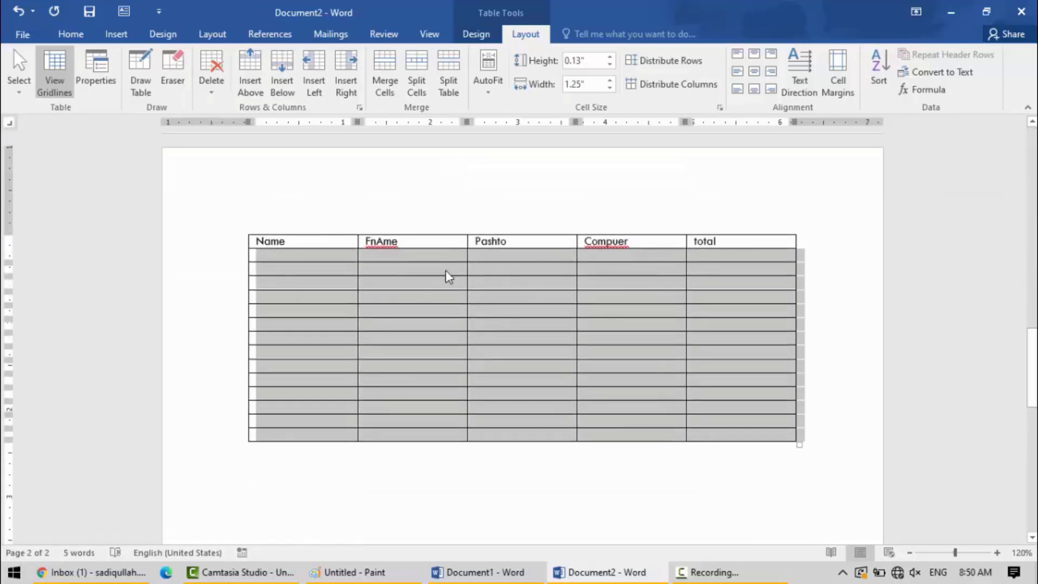
pyautogui.click(390, 255)
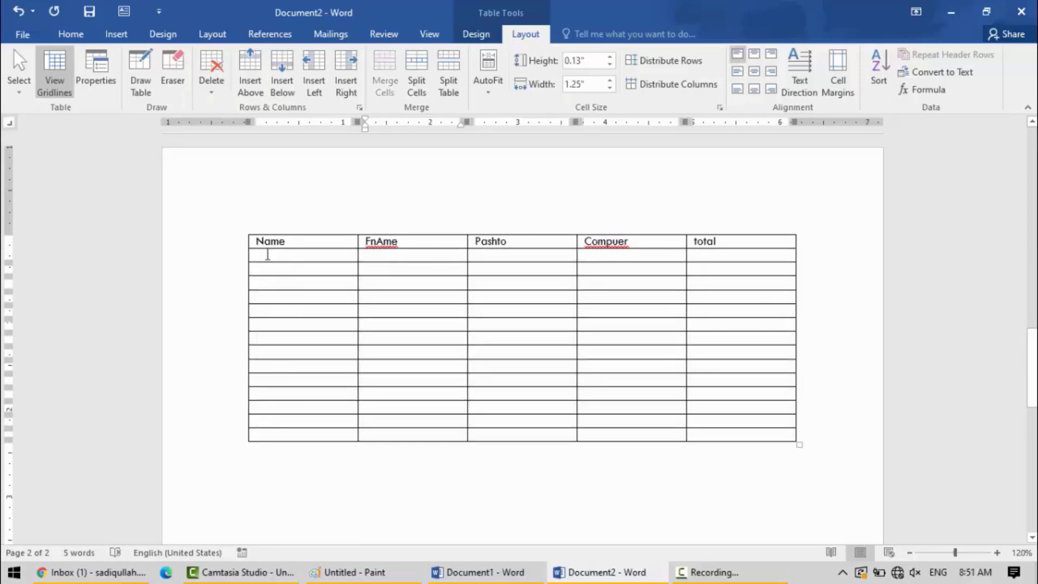
pyautogui.click(315, 259)
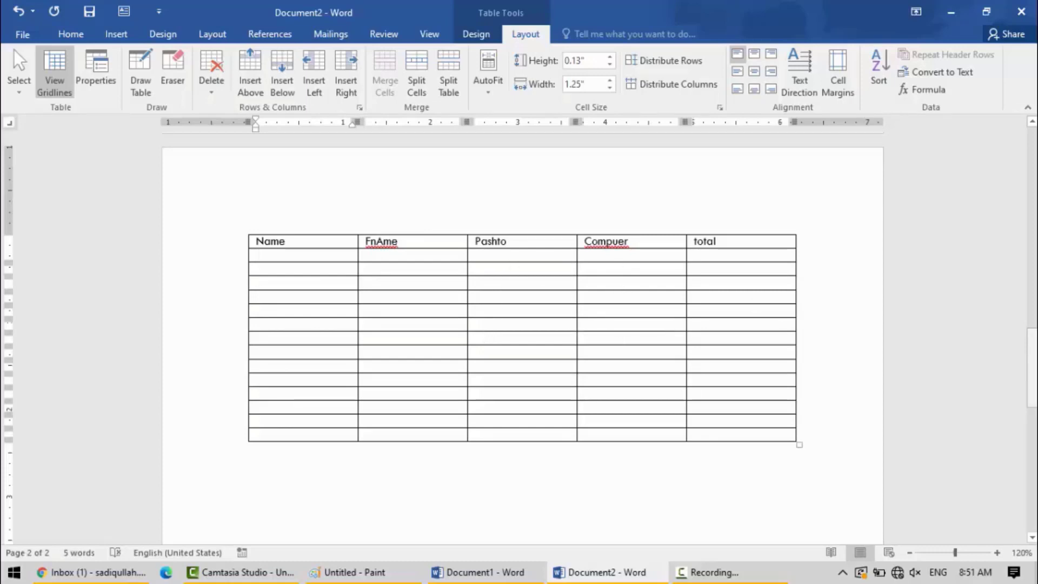
pyautogui.moveTo(1032, 370); pyautogui.dragTo(1032, 171)
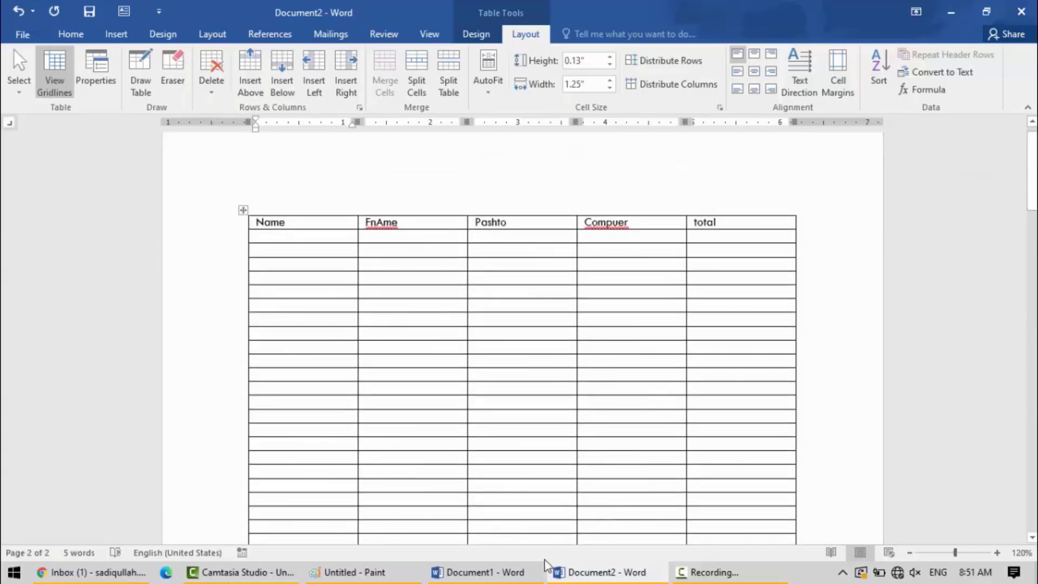
# Switch to Document1 and delete all empty rows below the last filled row of the student marks table.
pyautogui.click(473, 572)
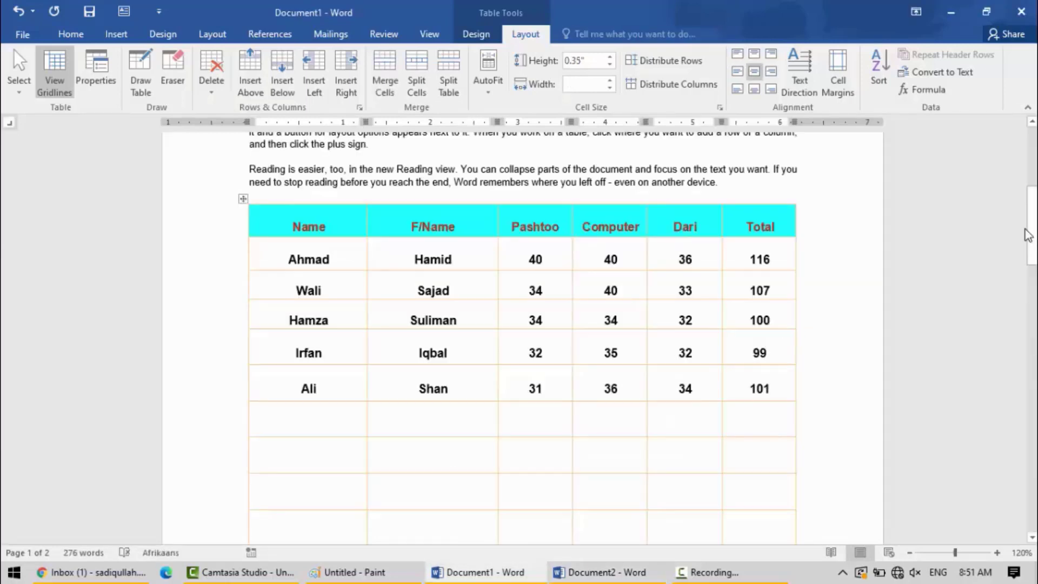
pyautogui.click(852, 179)
pyautogui.moveTo(1033, 236); pyautogui.dragTo(1033, 403)
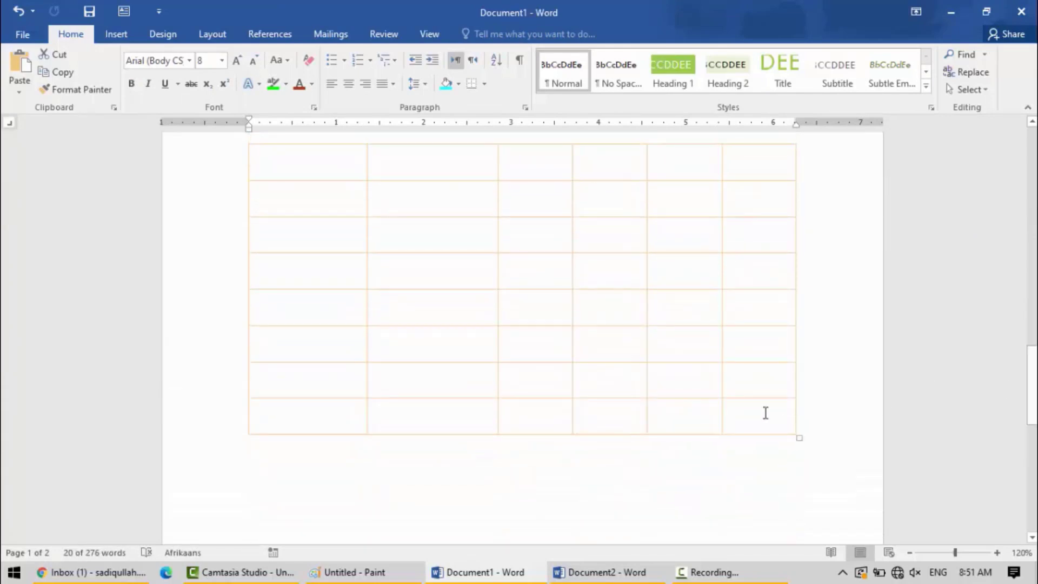
pyautogui.moveTo(764, 412); pyautogui.dragTo(109, 62)
pyautogui.scroll(10, 167, 157)
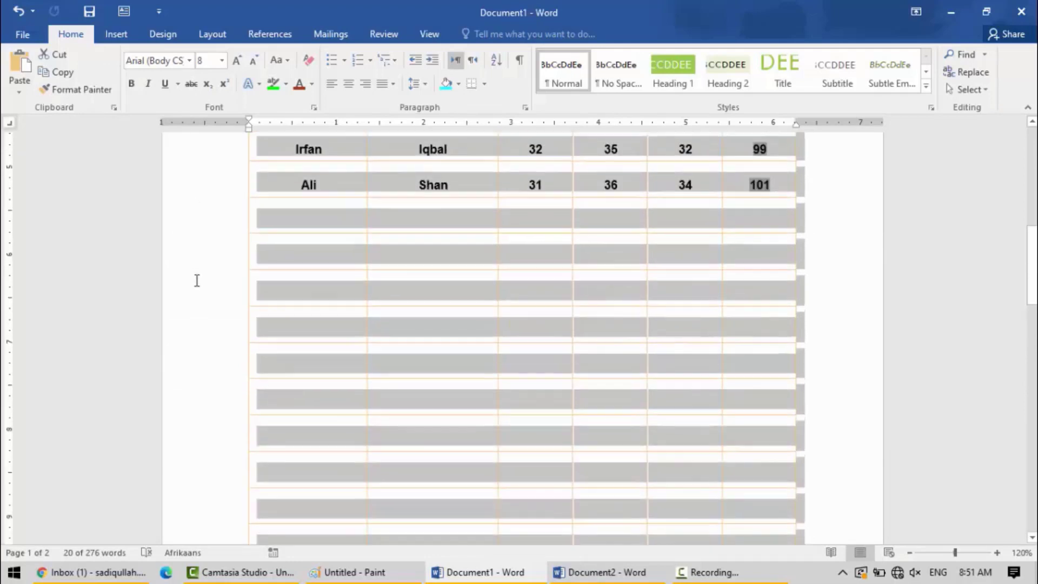
pyautogui.moveTo(216, 235); pyautogui.dragTo(275, 227)
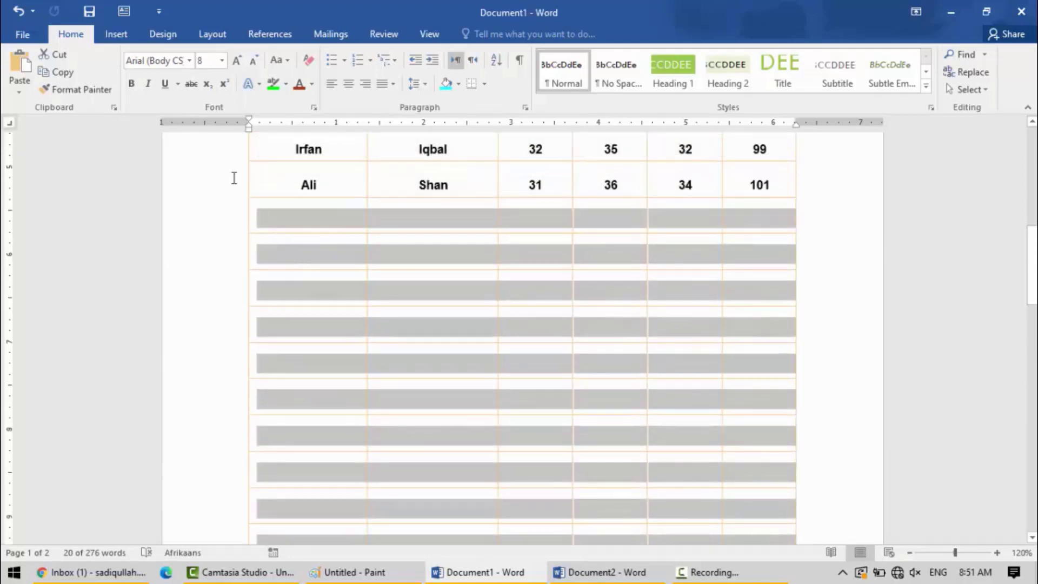
pyautogui.click(525, 34)
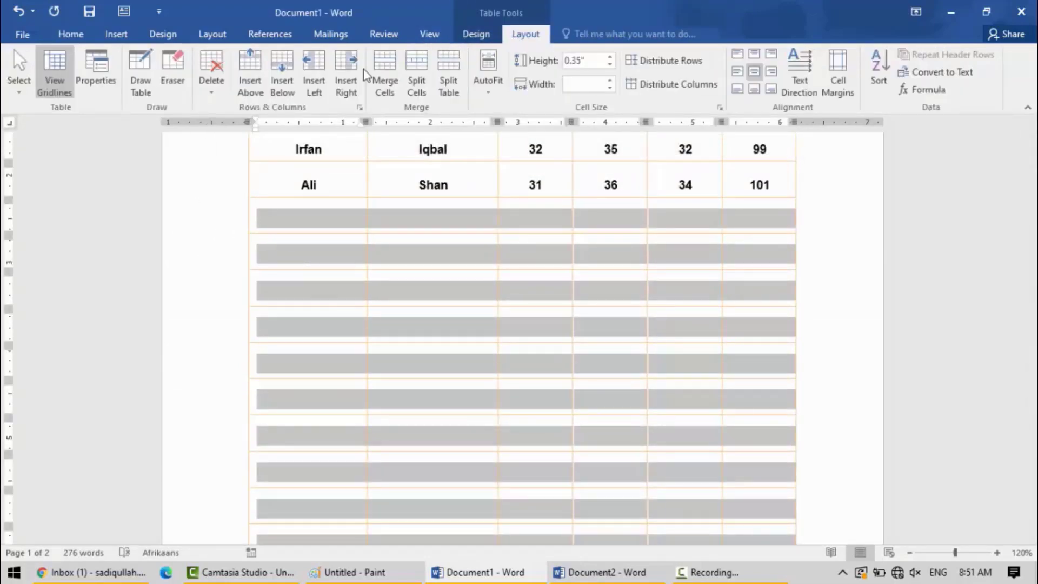
pyautogui.click(210, 94)
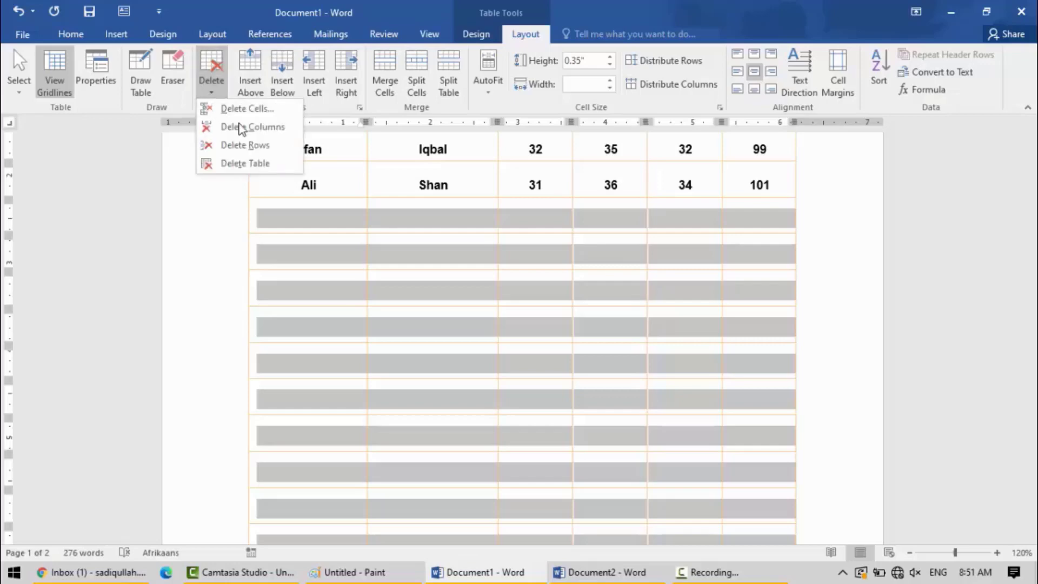
pyautogui.click(248, 153)
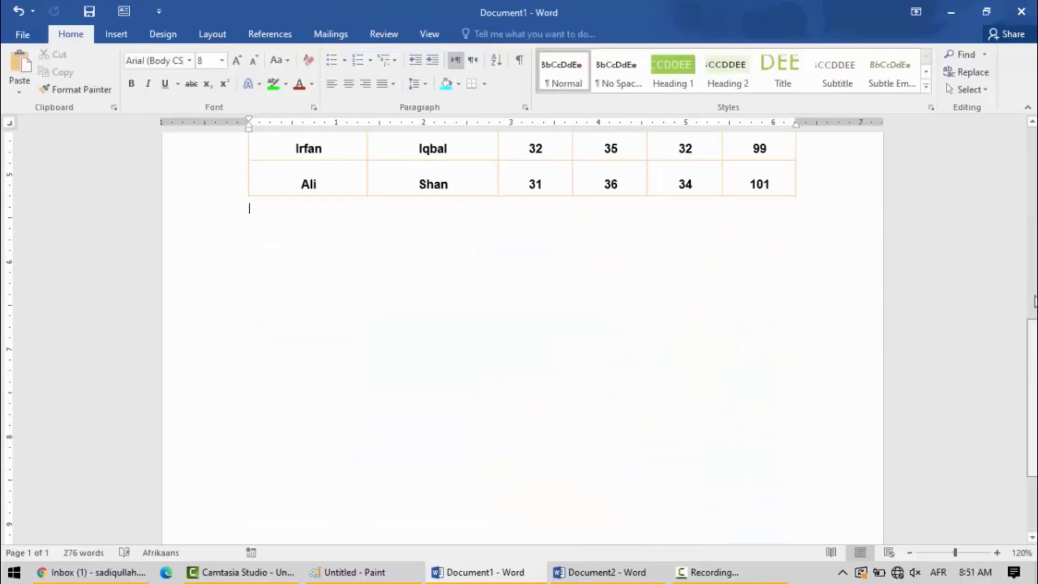
# Convert the student marks table to text separated with tabs.
pyautogui.scroll(5, 1034, 300)
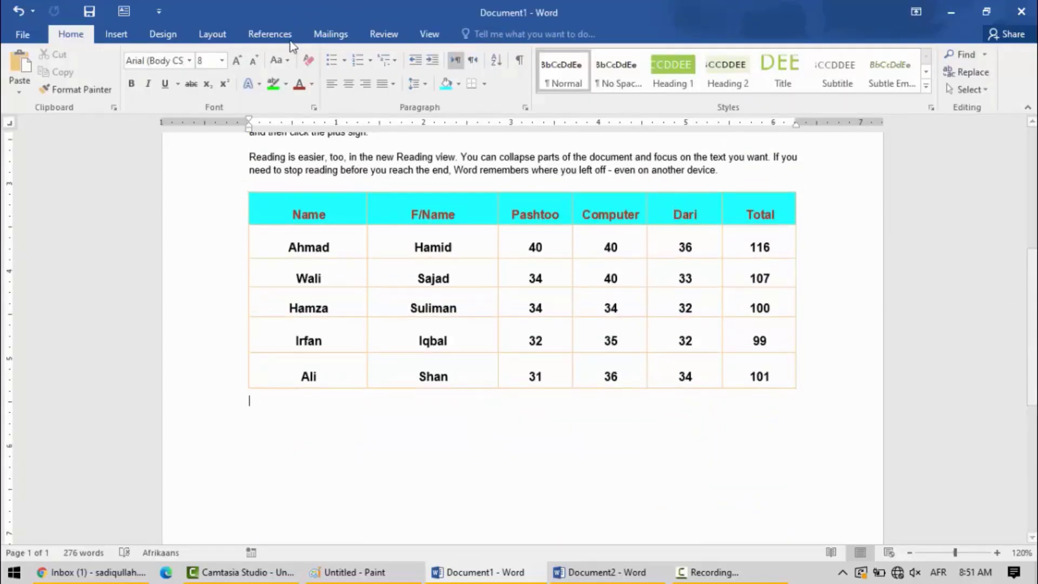
pyautogui.click(543, 278)
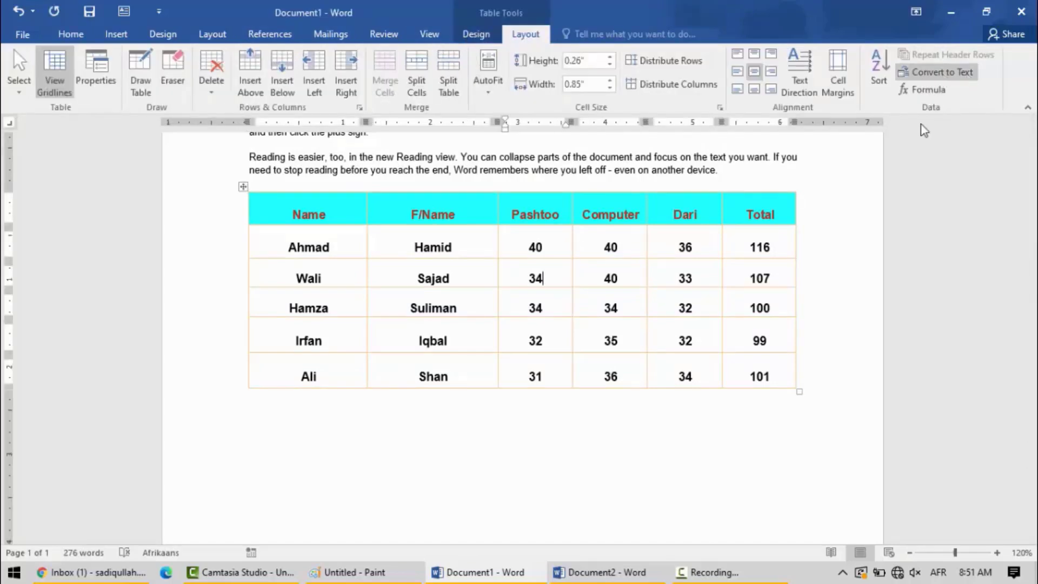
pyautogui.click(668, 278)
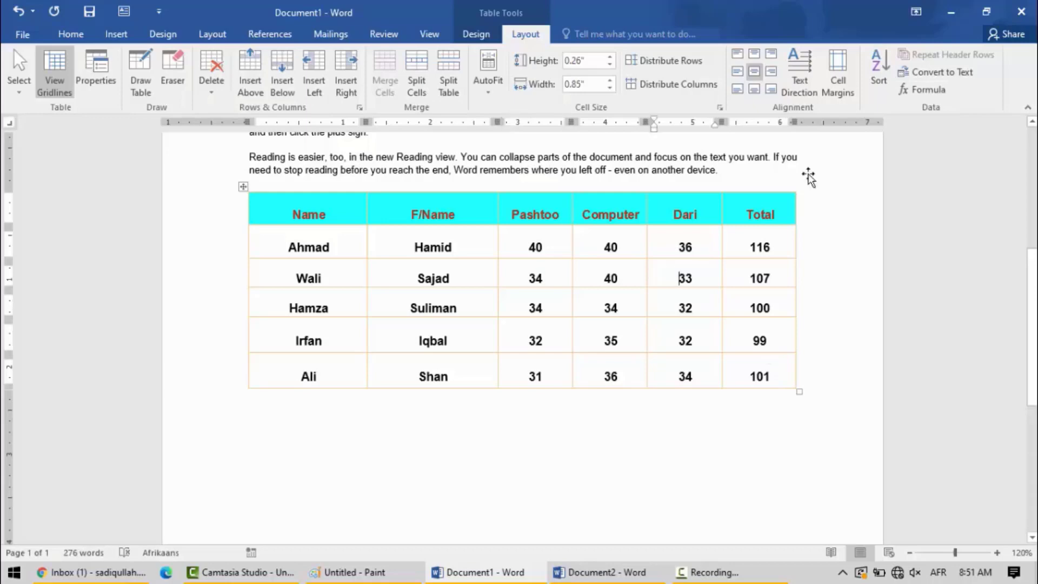
pyautogui.click(921, 75)
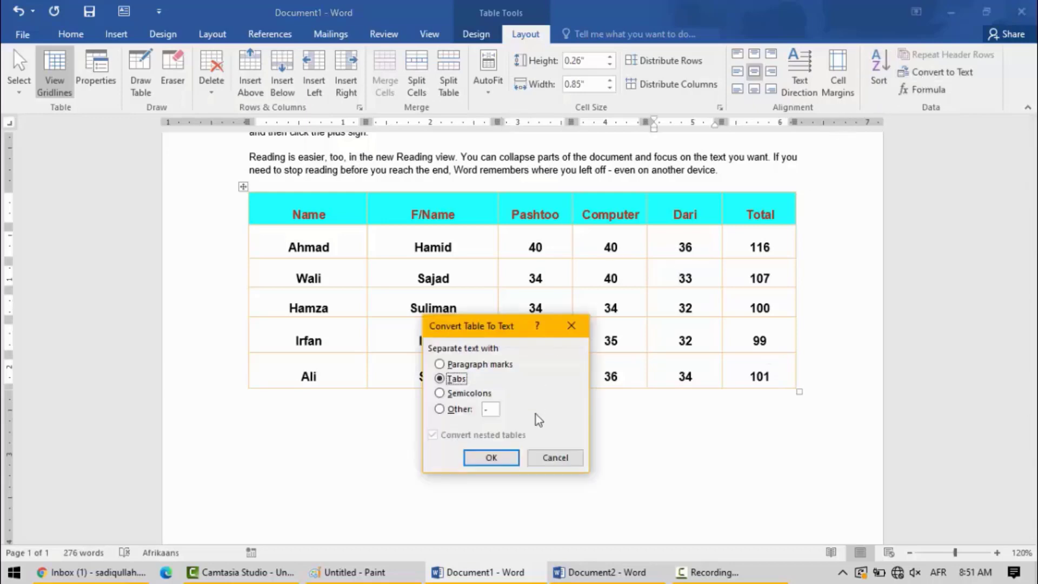
pyautogui.click(491, 458)
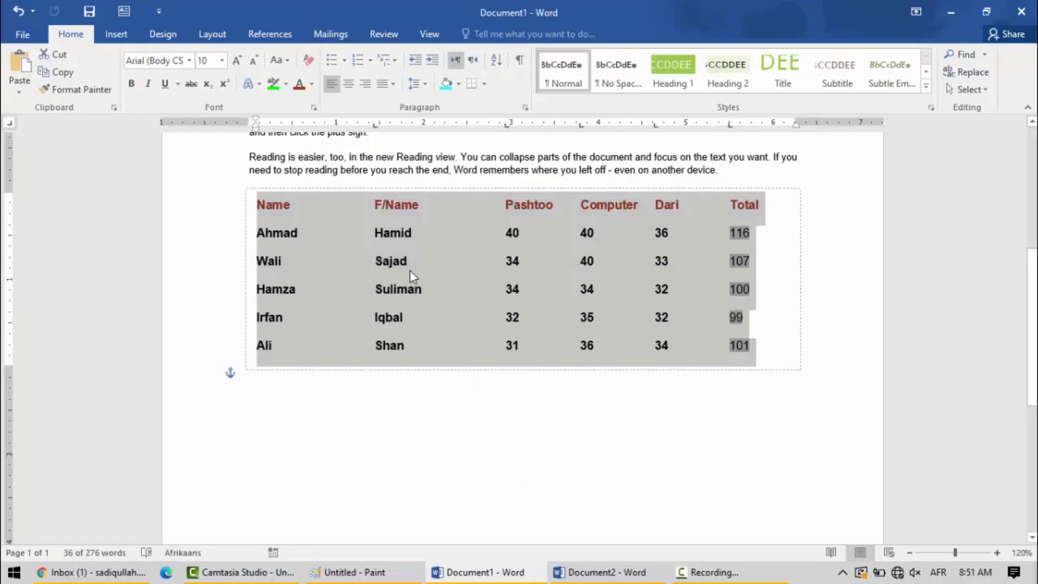
# Convert the selected marks text back into a table with 6 columns, automatic fixed column width and text separated at tabs.
pyautogui.click(117, 35)
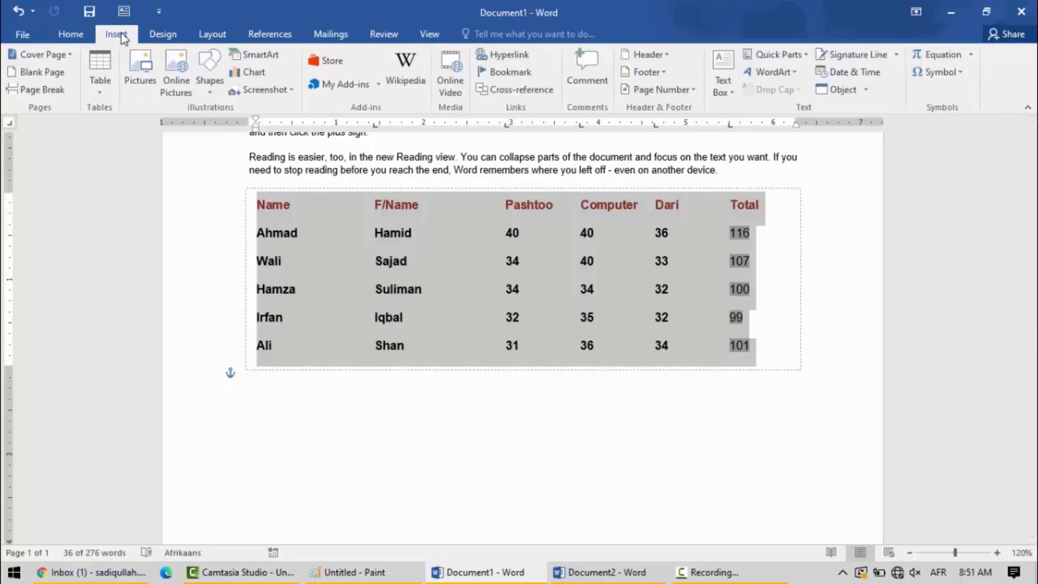
pyautogui.click(103, 93)
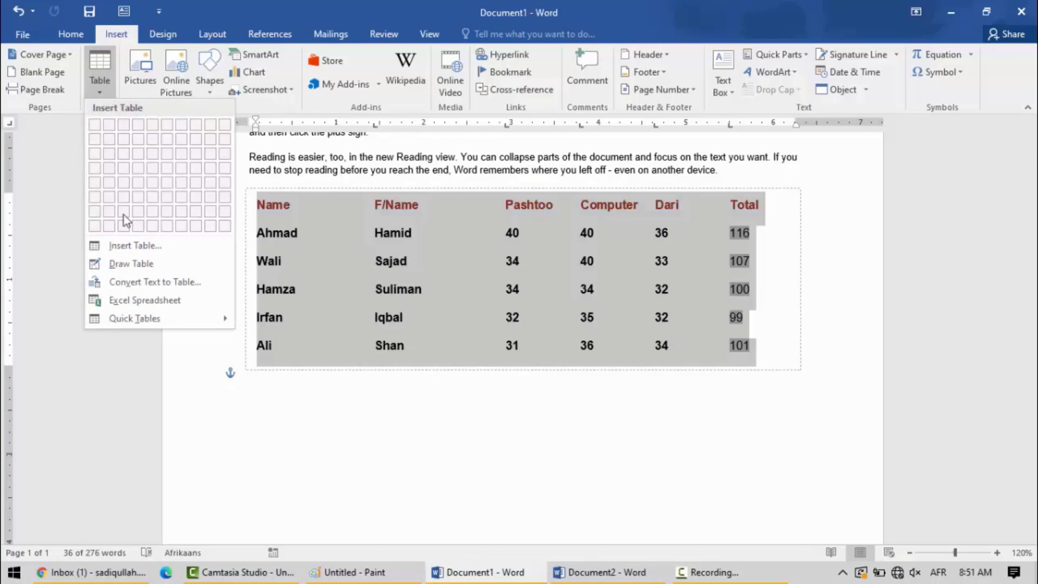
pyautogui.click(140, 288)
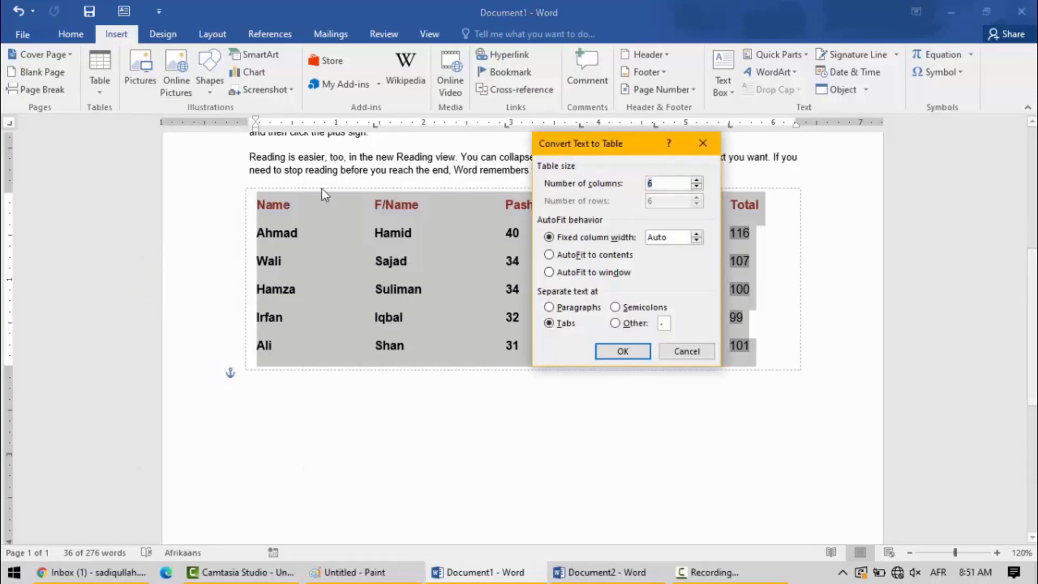
pyautogui.moveTo(624, 146); pyautogui.dragTo(880, 199)
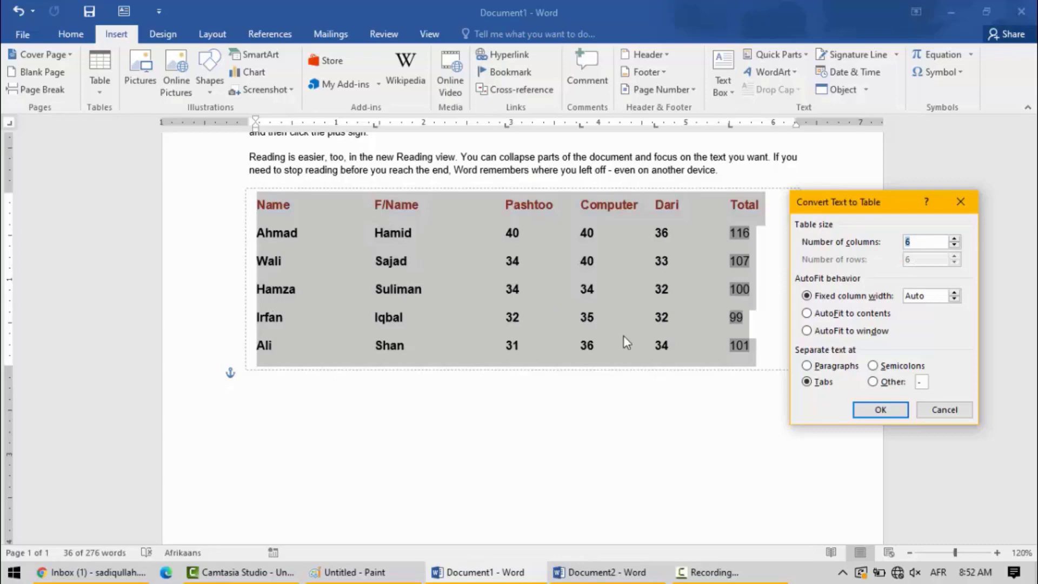
pyautogui.click(881, 414)
pyautogui.click(431, 261)
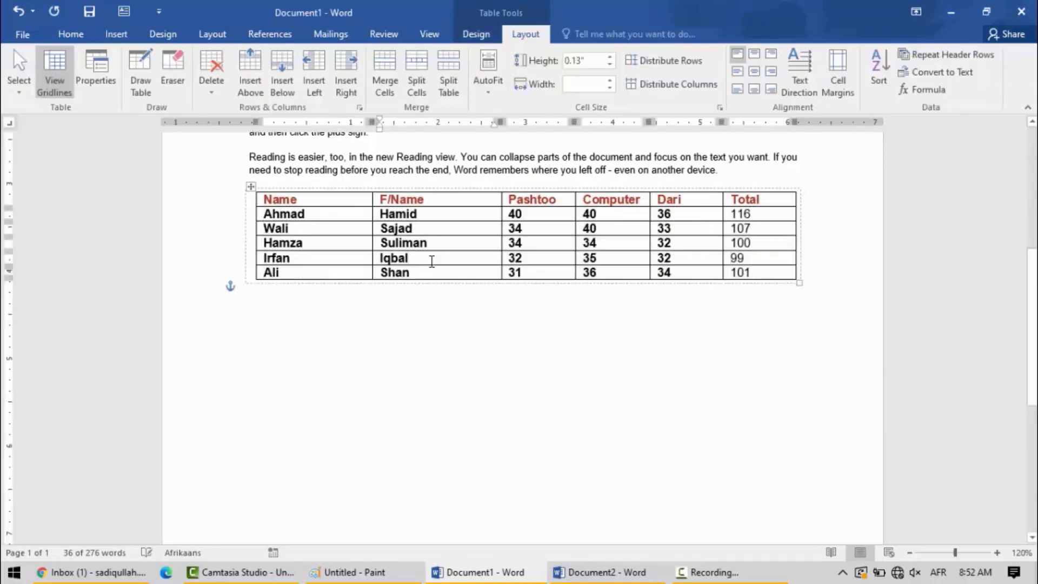
pyautogui.click(331, 247)
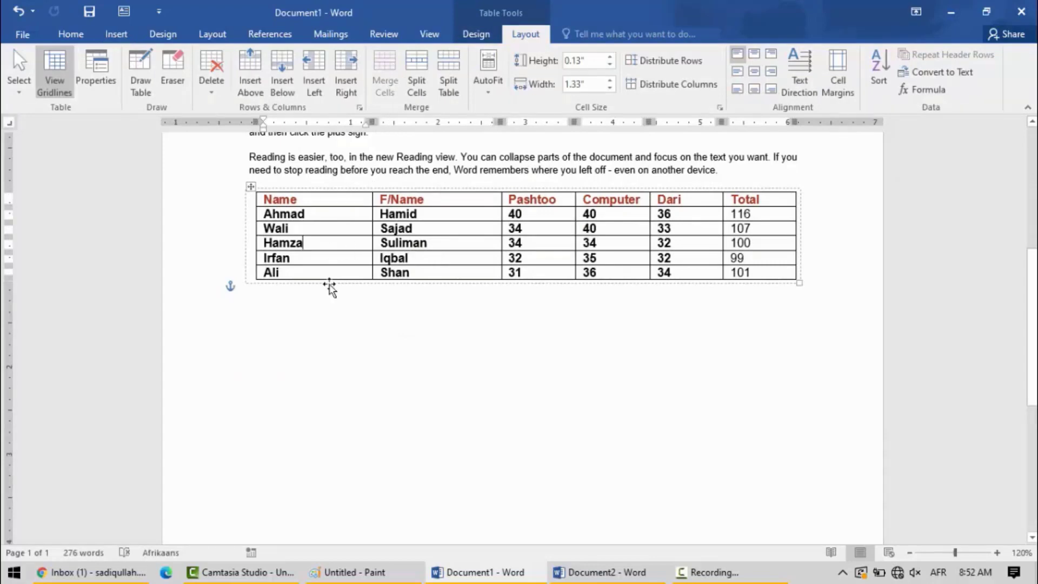